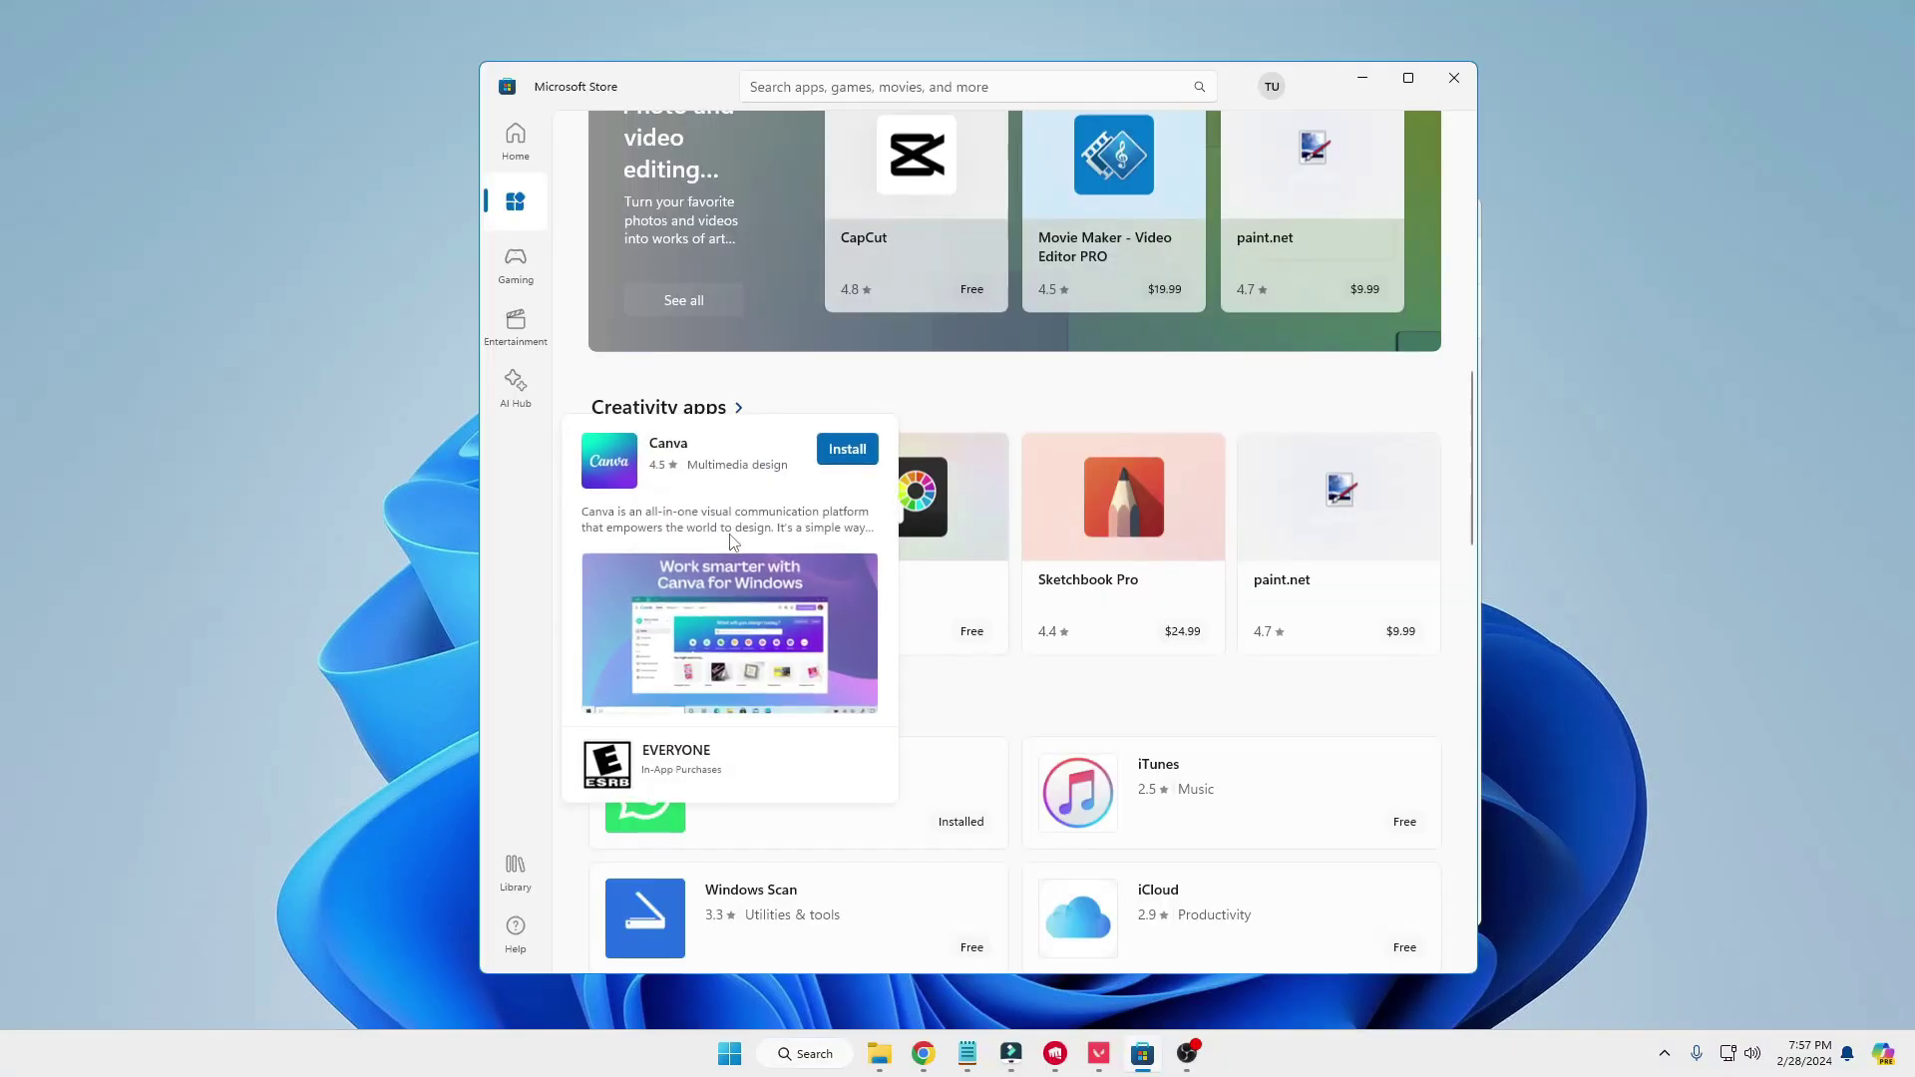
Look at the Canva app details and the channel's King and basic membership tiers
left_click(736, 535)
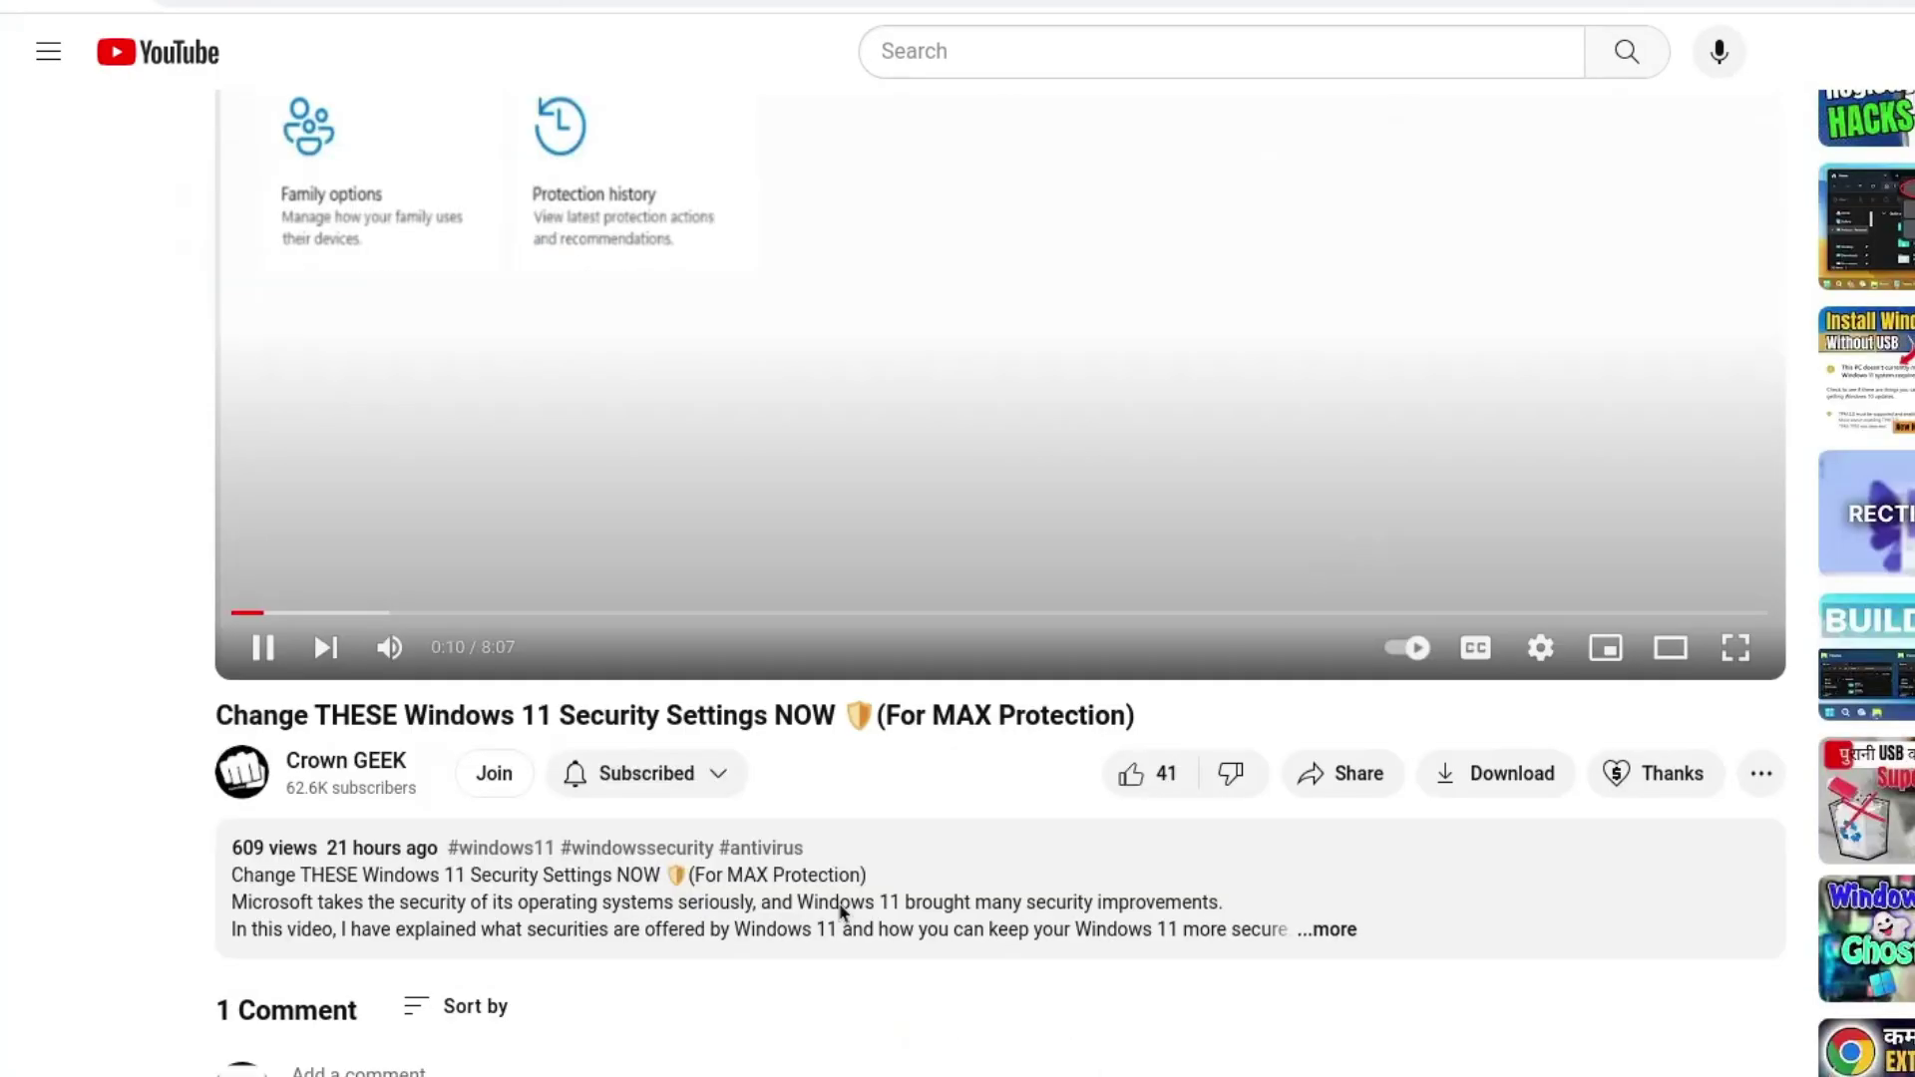
left_click(493, 773)
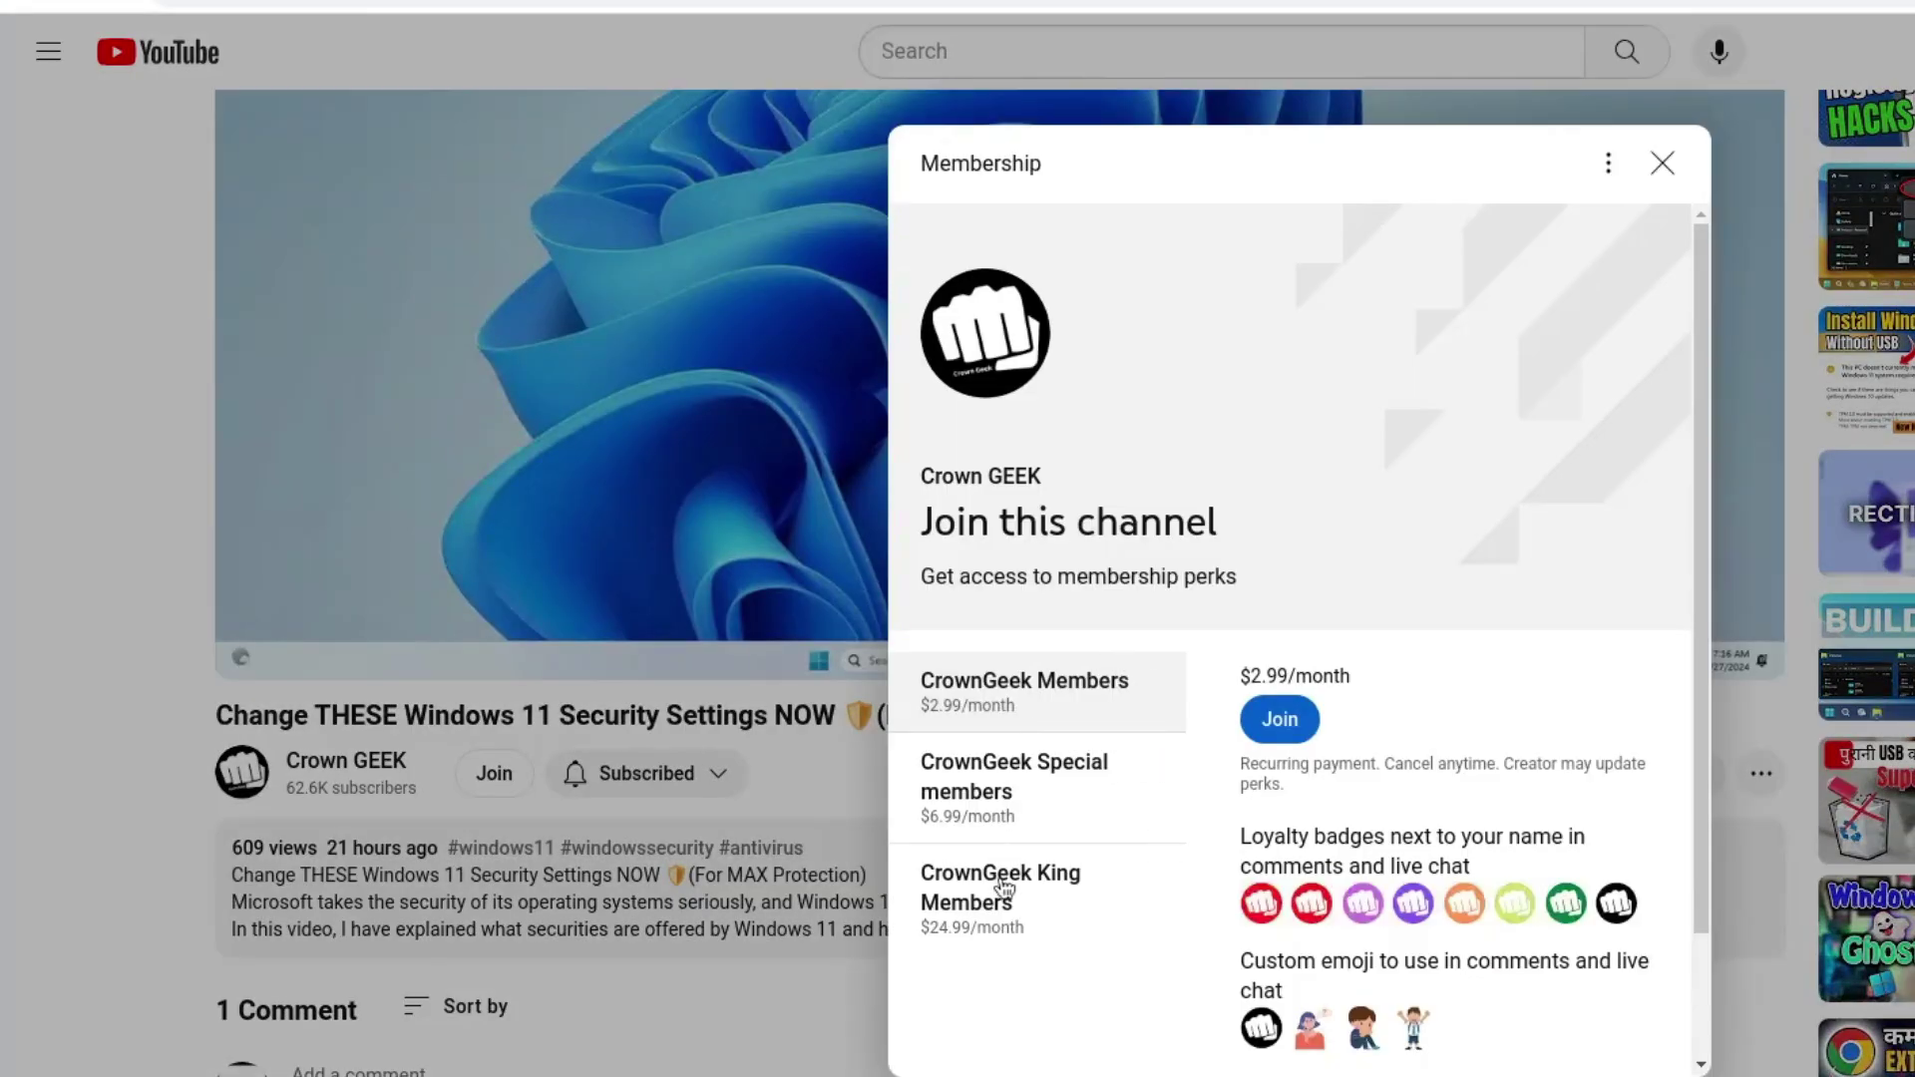
left_click(1005, 888)
scroll(1338, 821, "down", 2)
left_click_drag(1241, 840, 1385, 848)
left_click_drag(1242, 891, 1376, 893)
left_click(1581, 885)
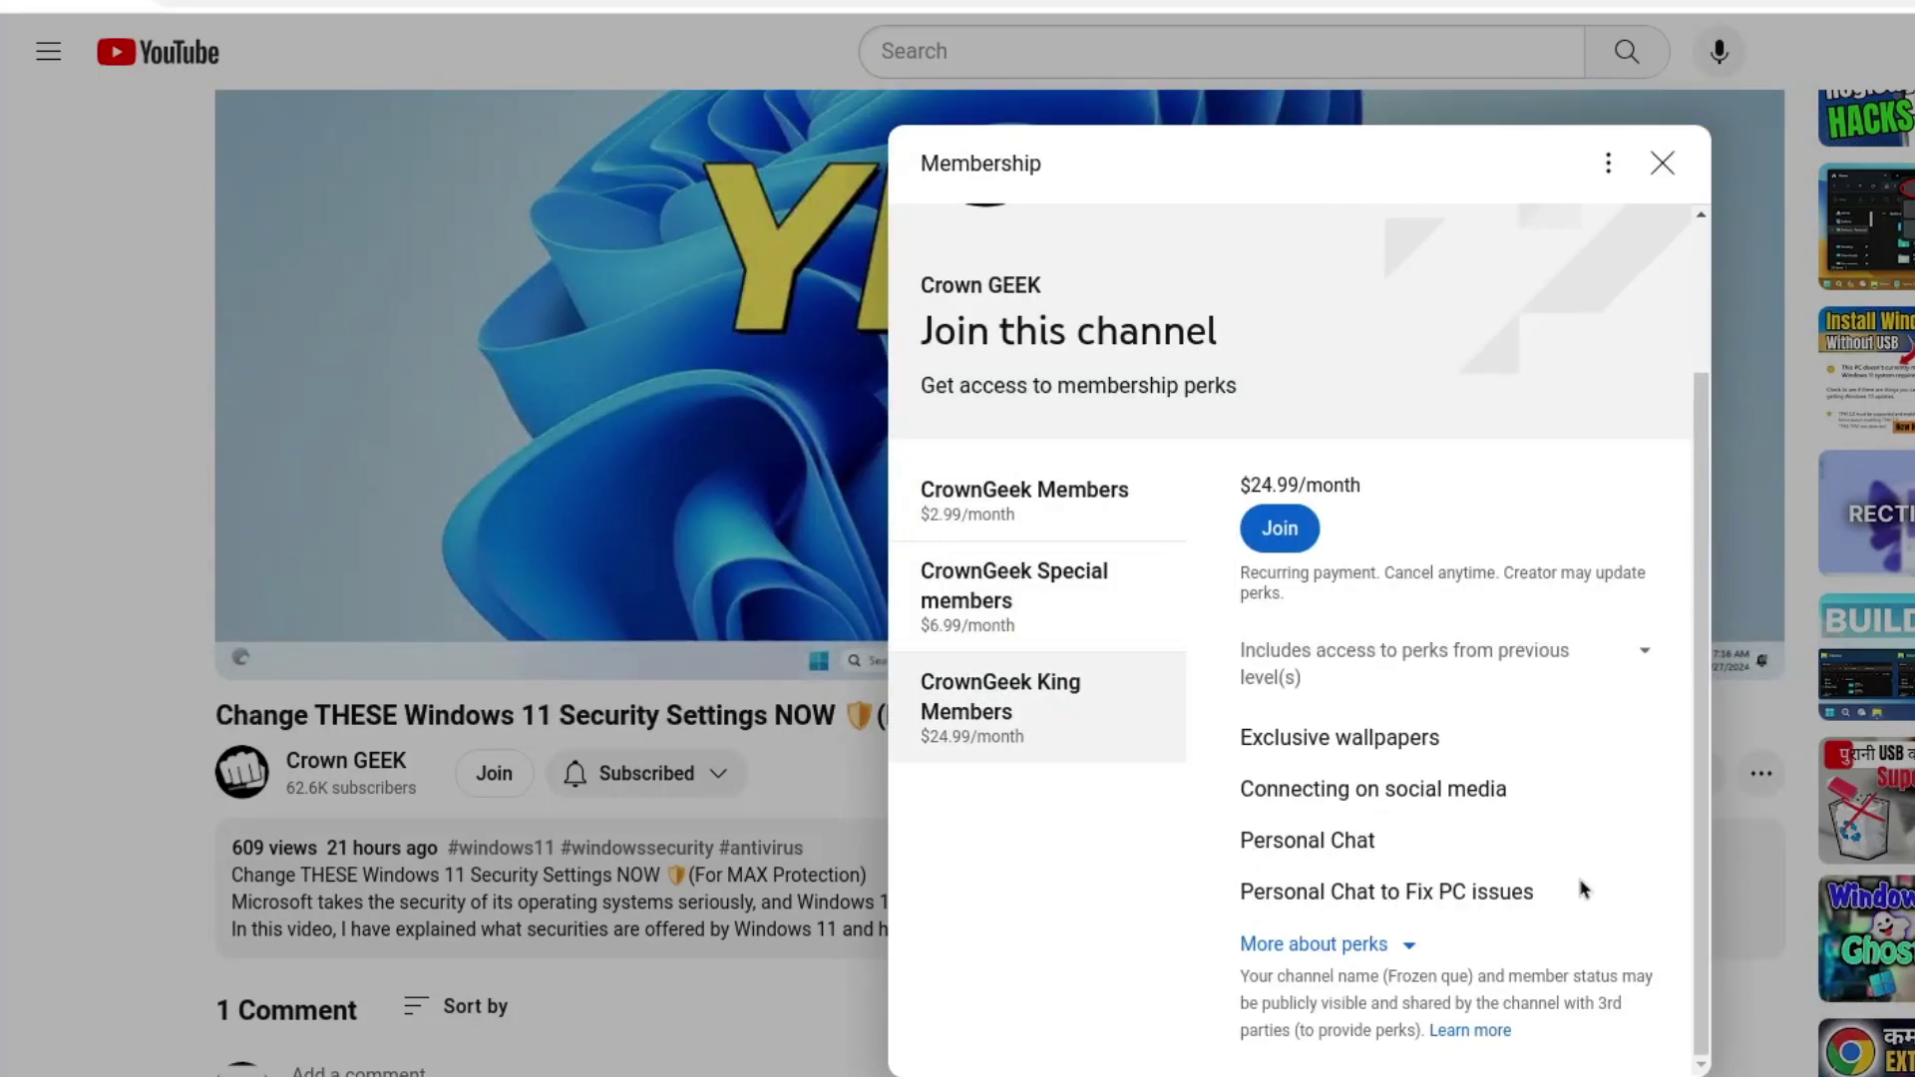
Open winstall.app in Edge and browse its full catalogue of 5,791 apps
key("Up")
key("Up")
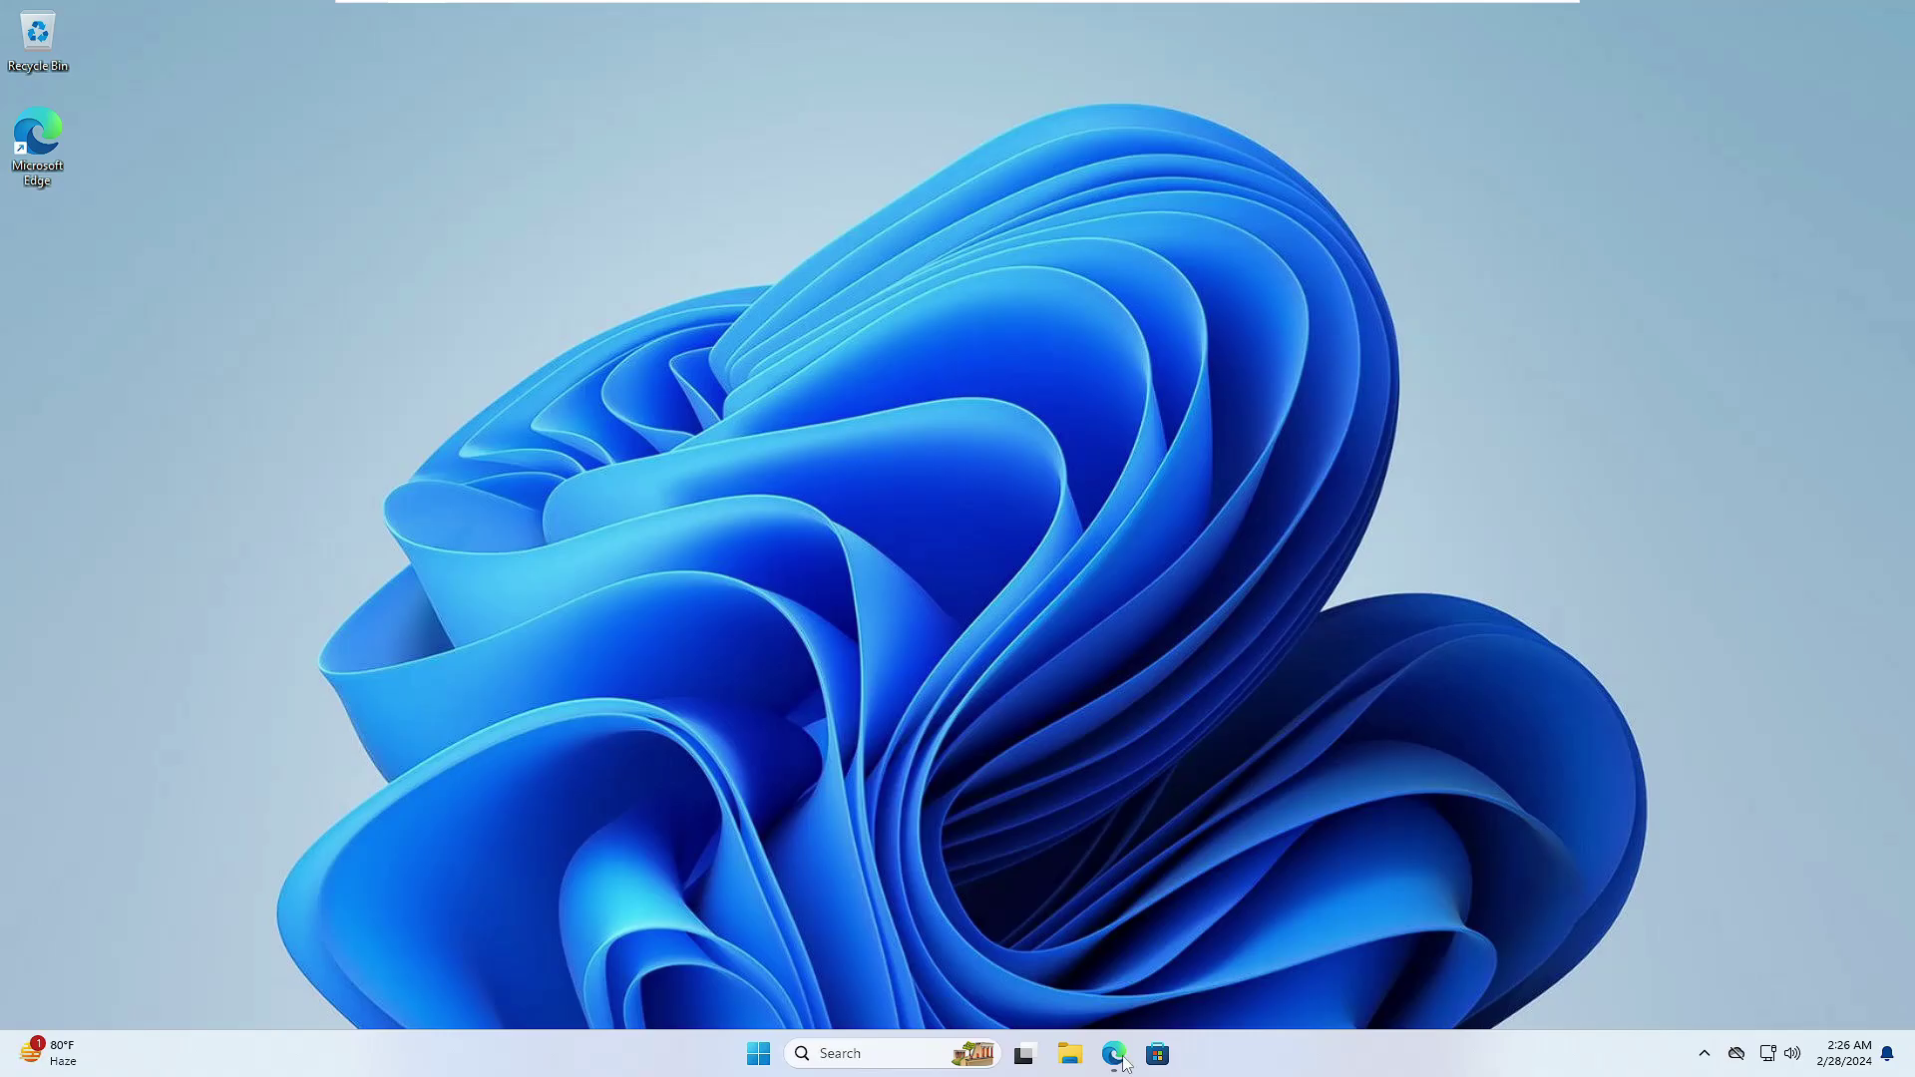
left_click(1112, 1054)
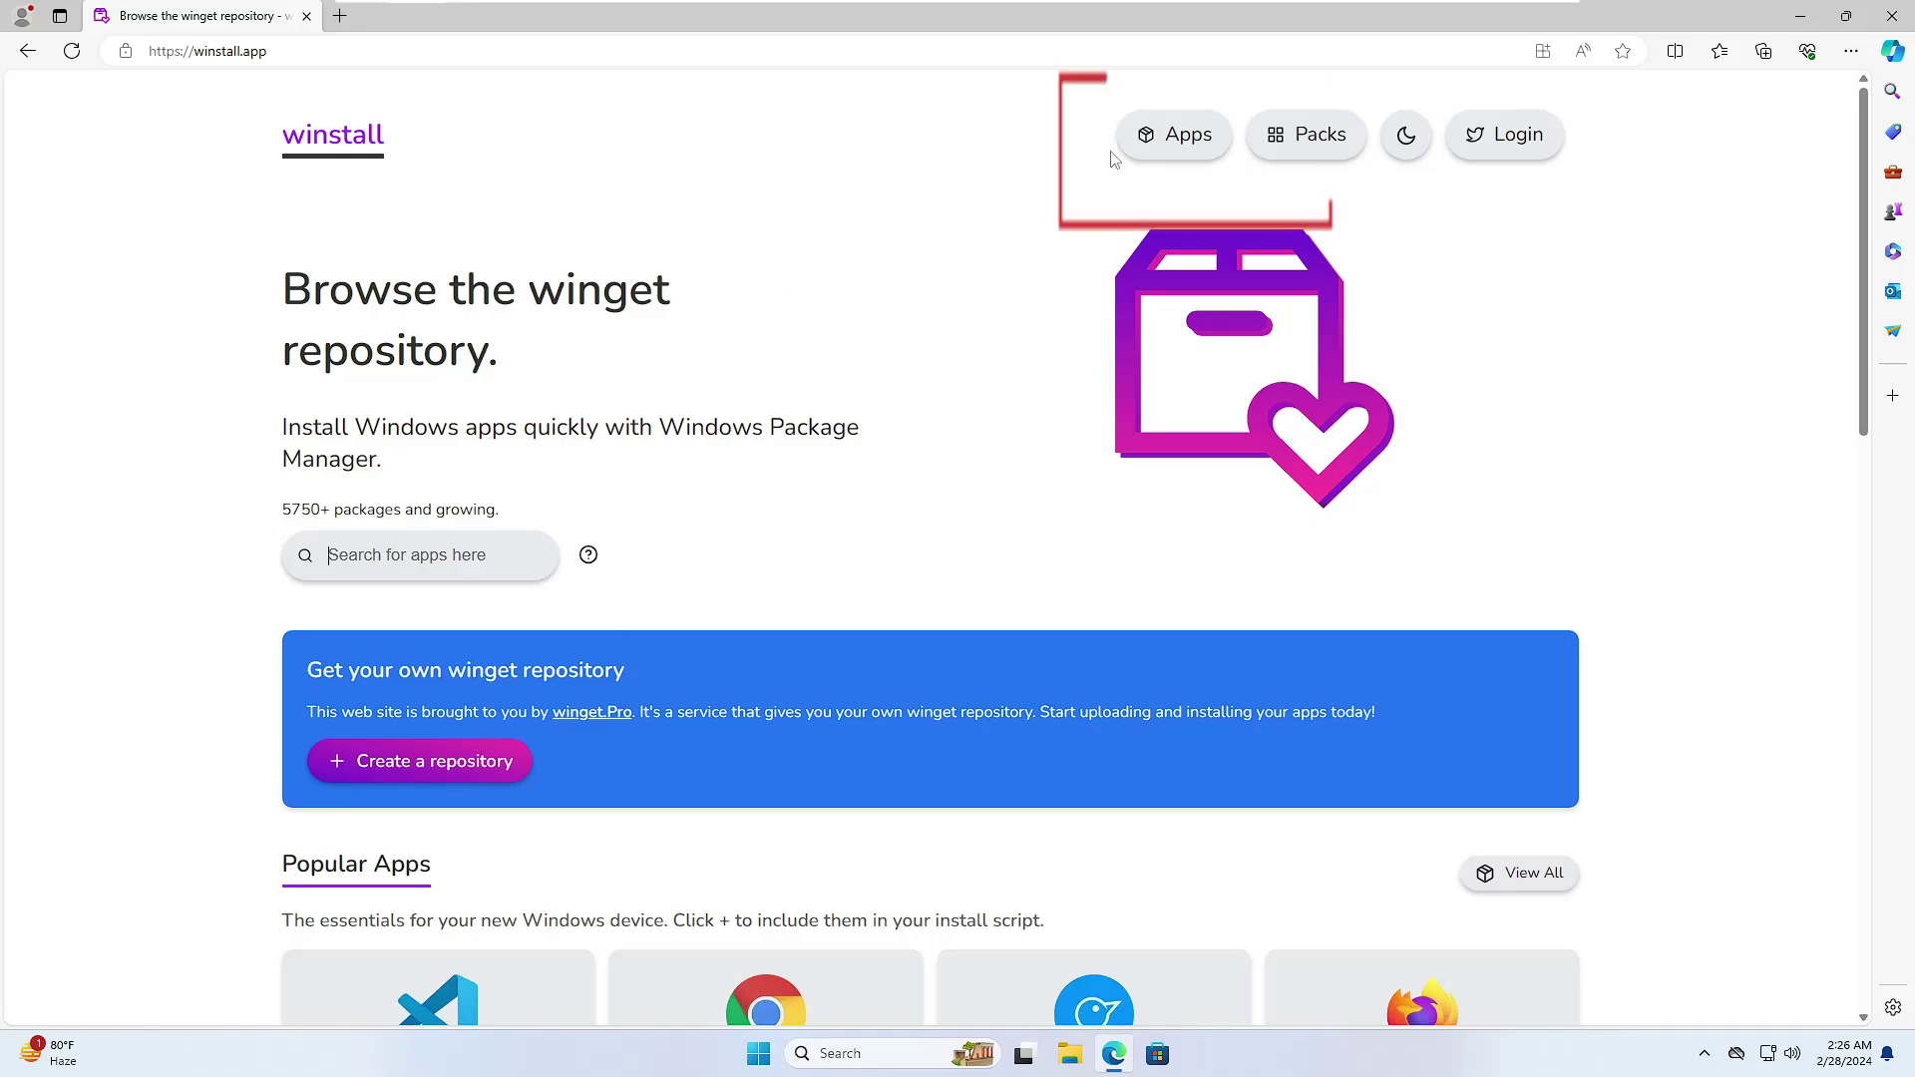
left_click(1186, 136)
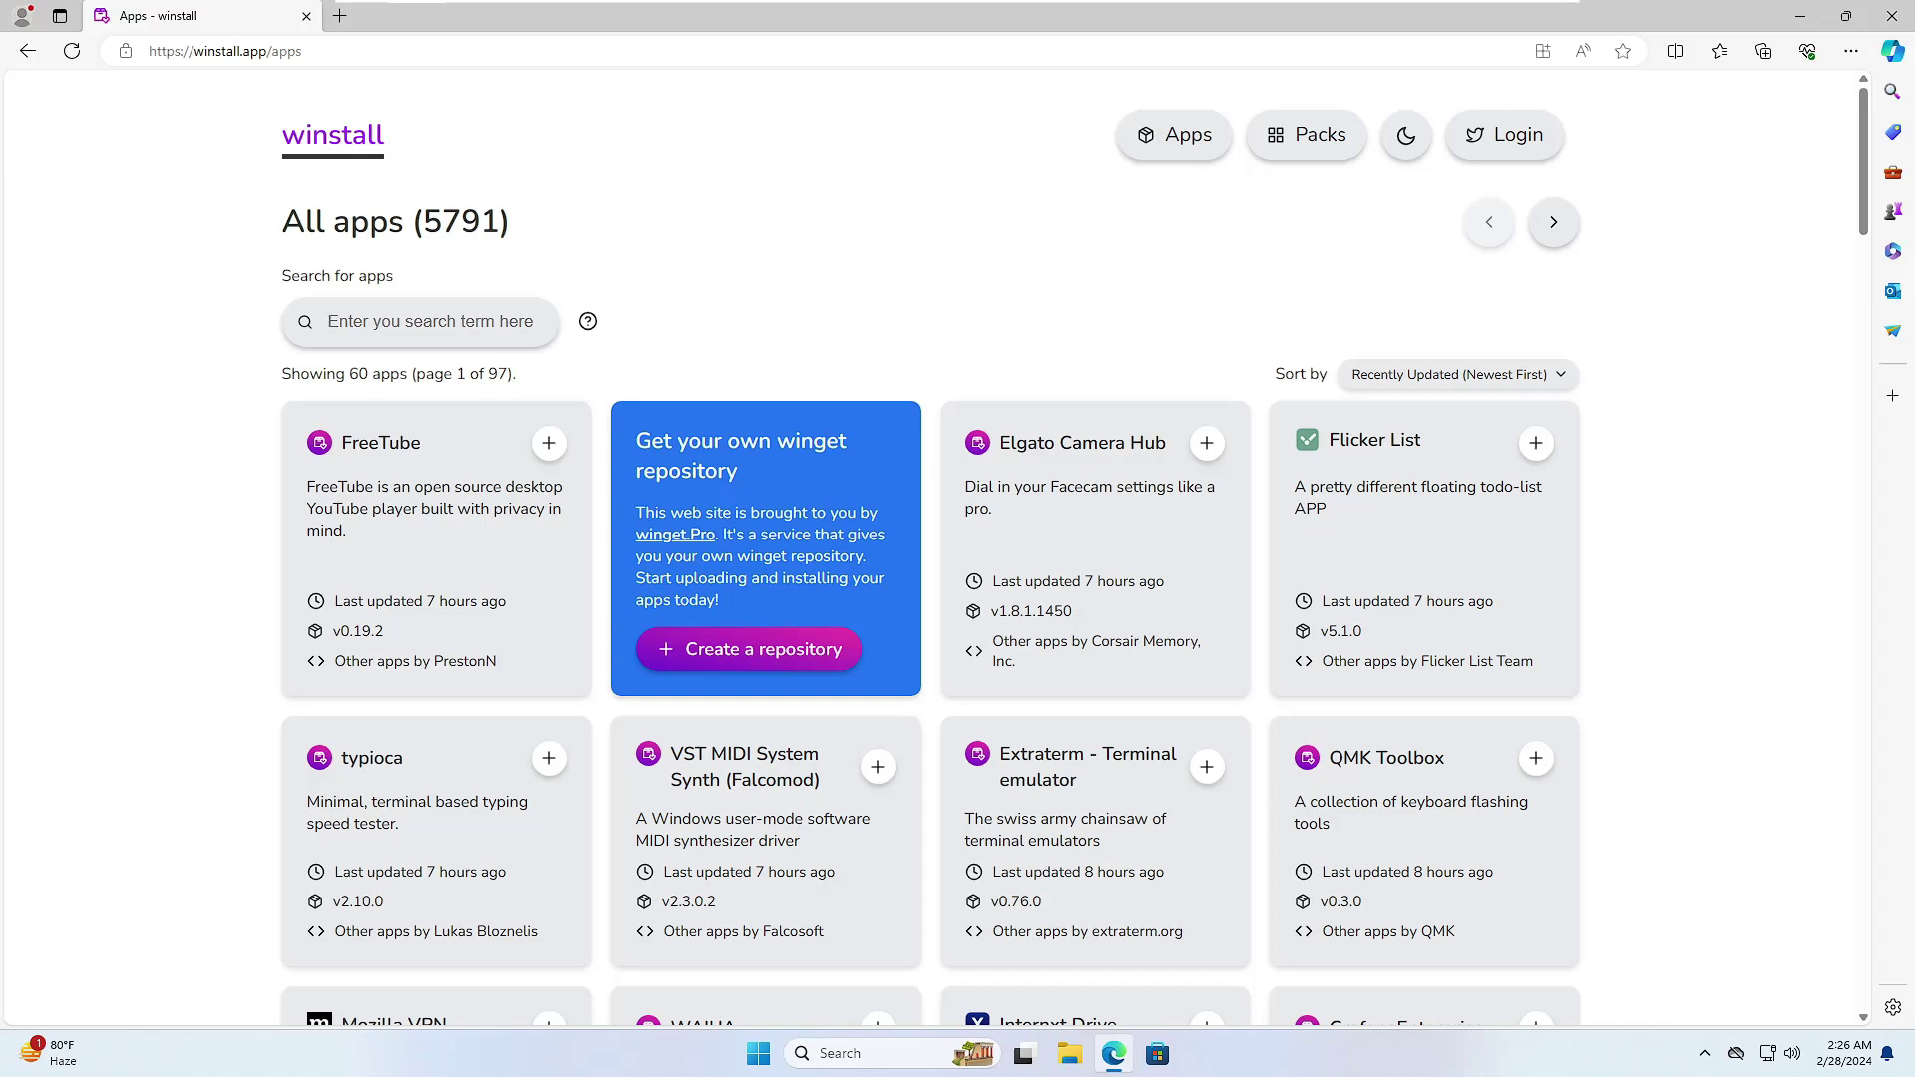
Search for vlc and chrome and add VLC media player and Google Chrome
type("vl")
type("c")
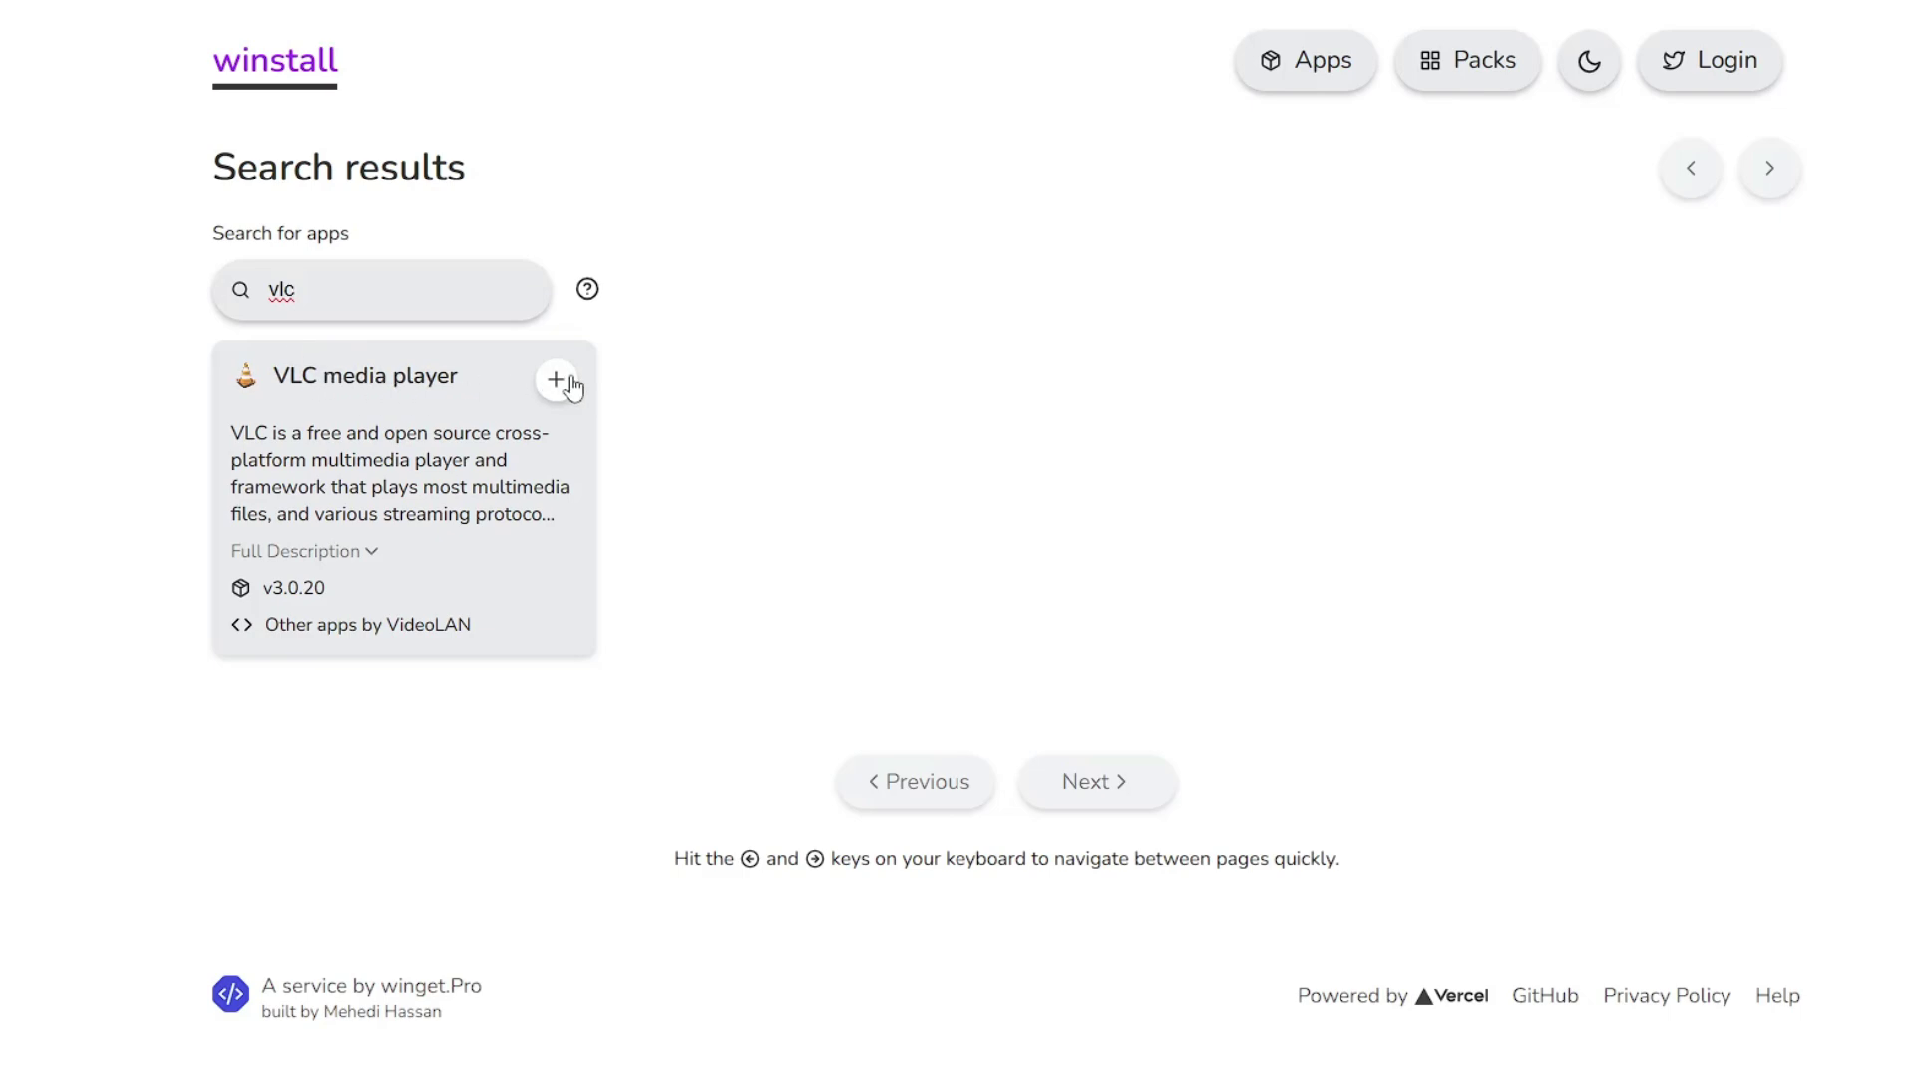
left_click(557, 381)
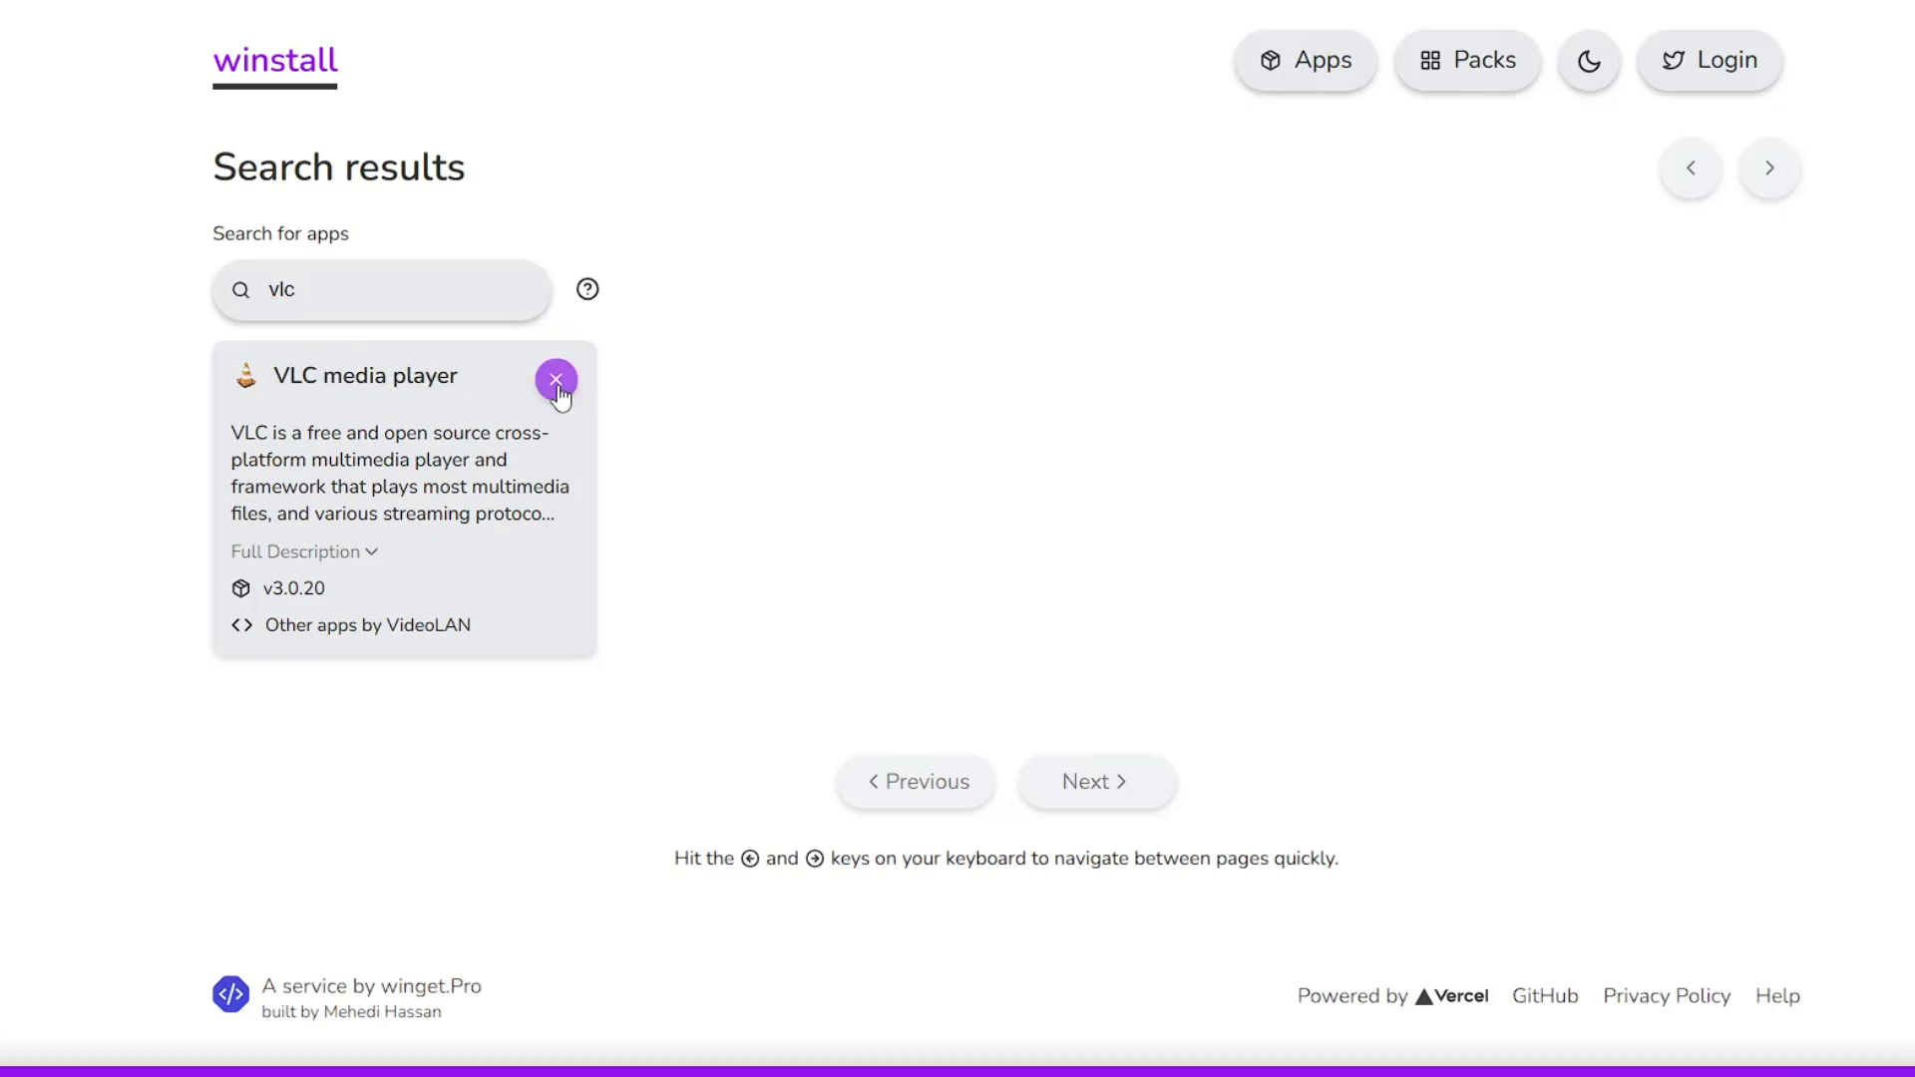
left_click_drag(299, 290, 221, 299)
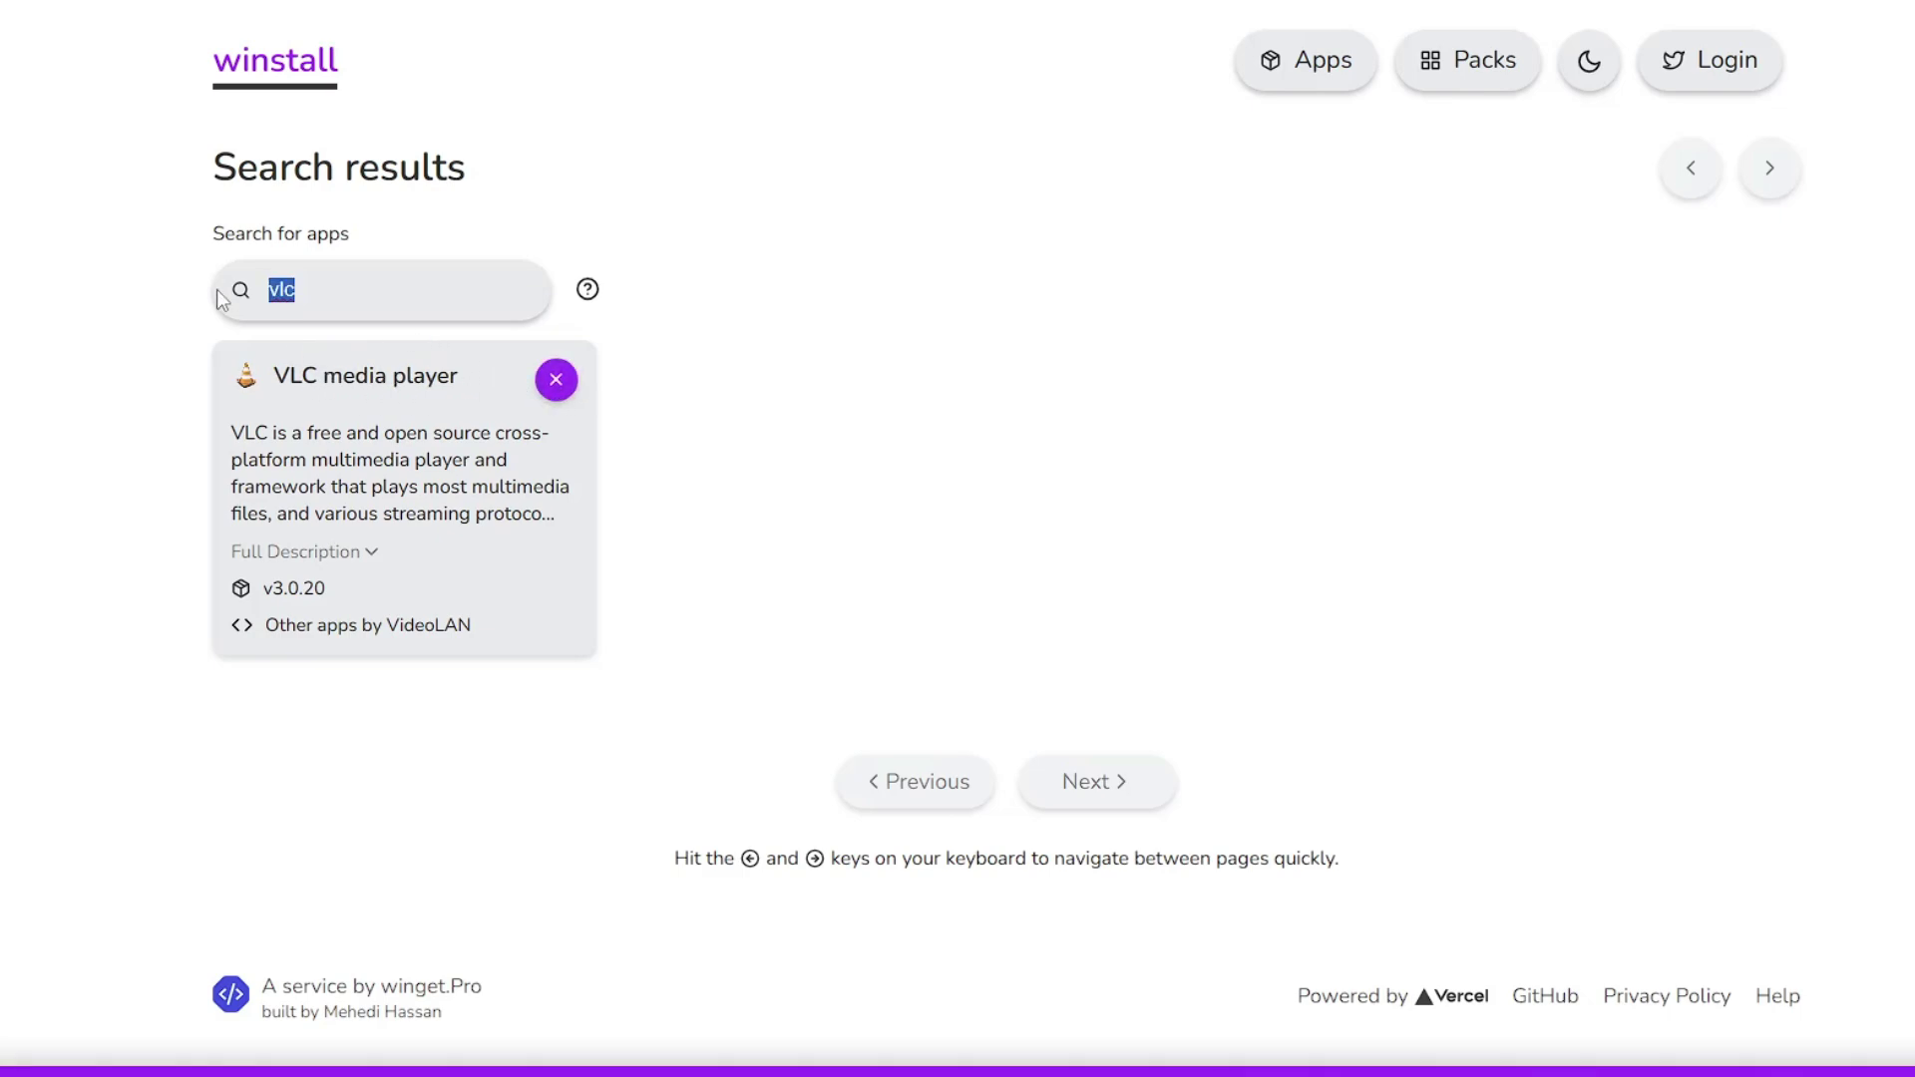
type("chrome")
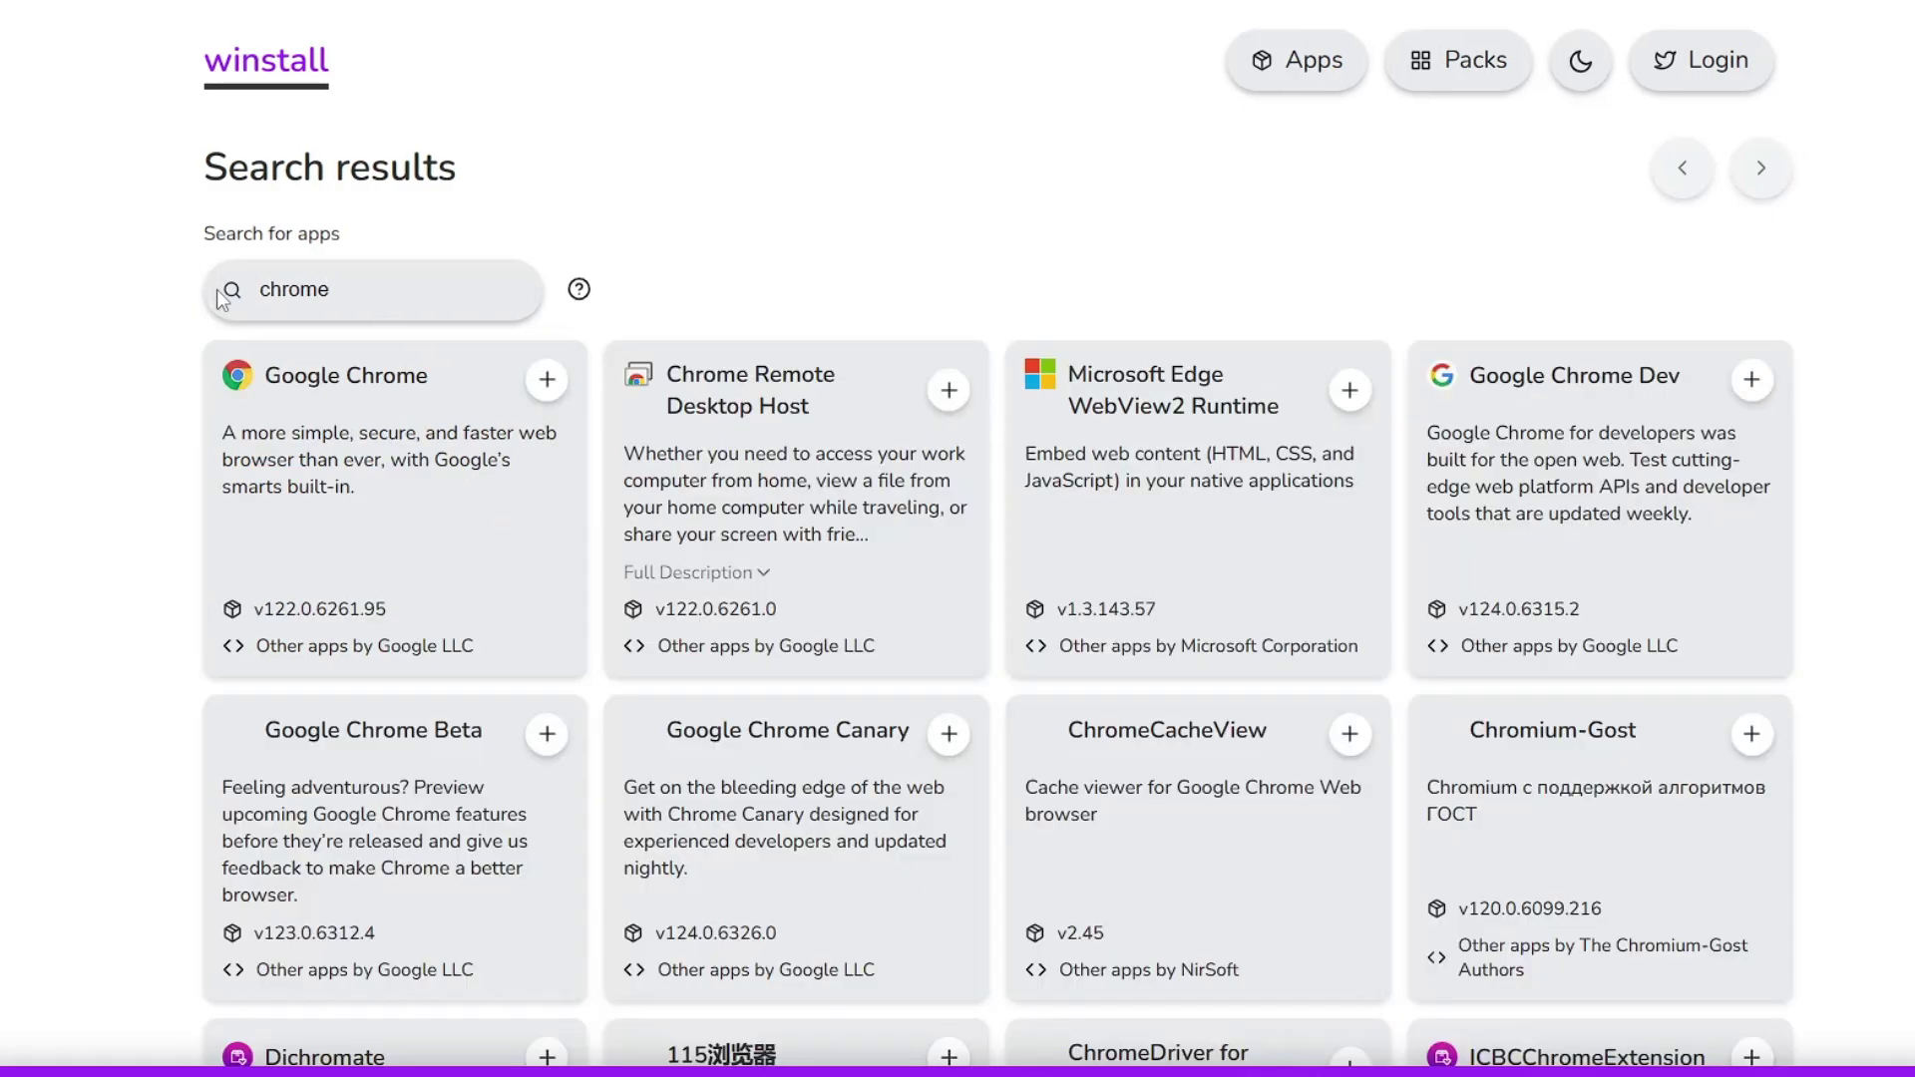
left_click(548, 384)
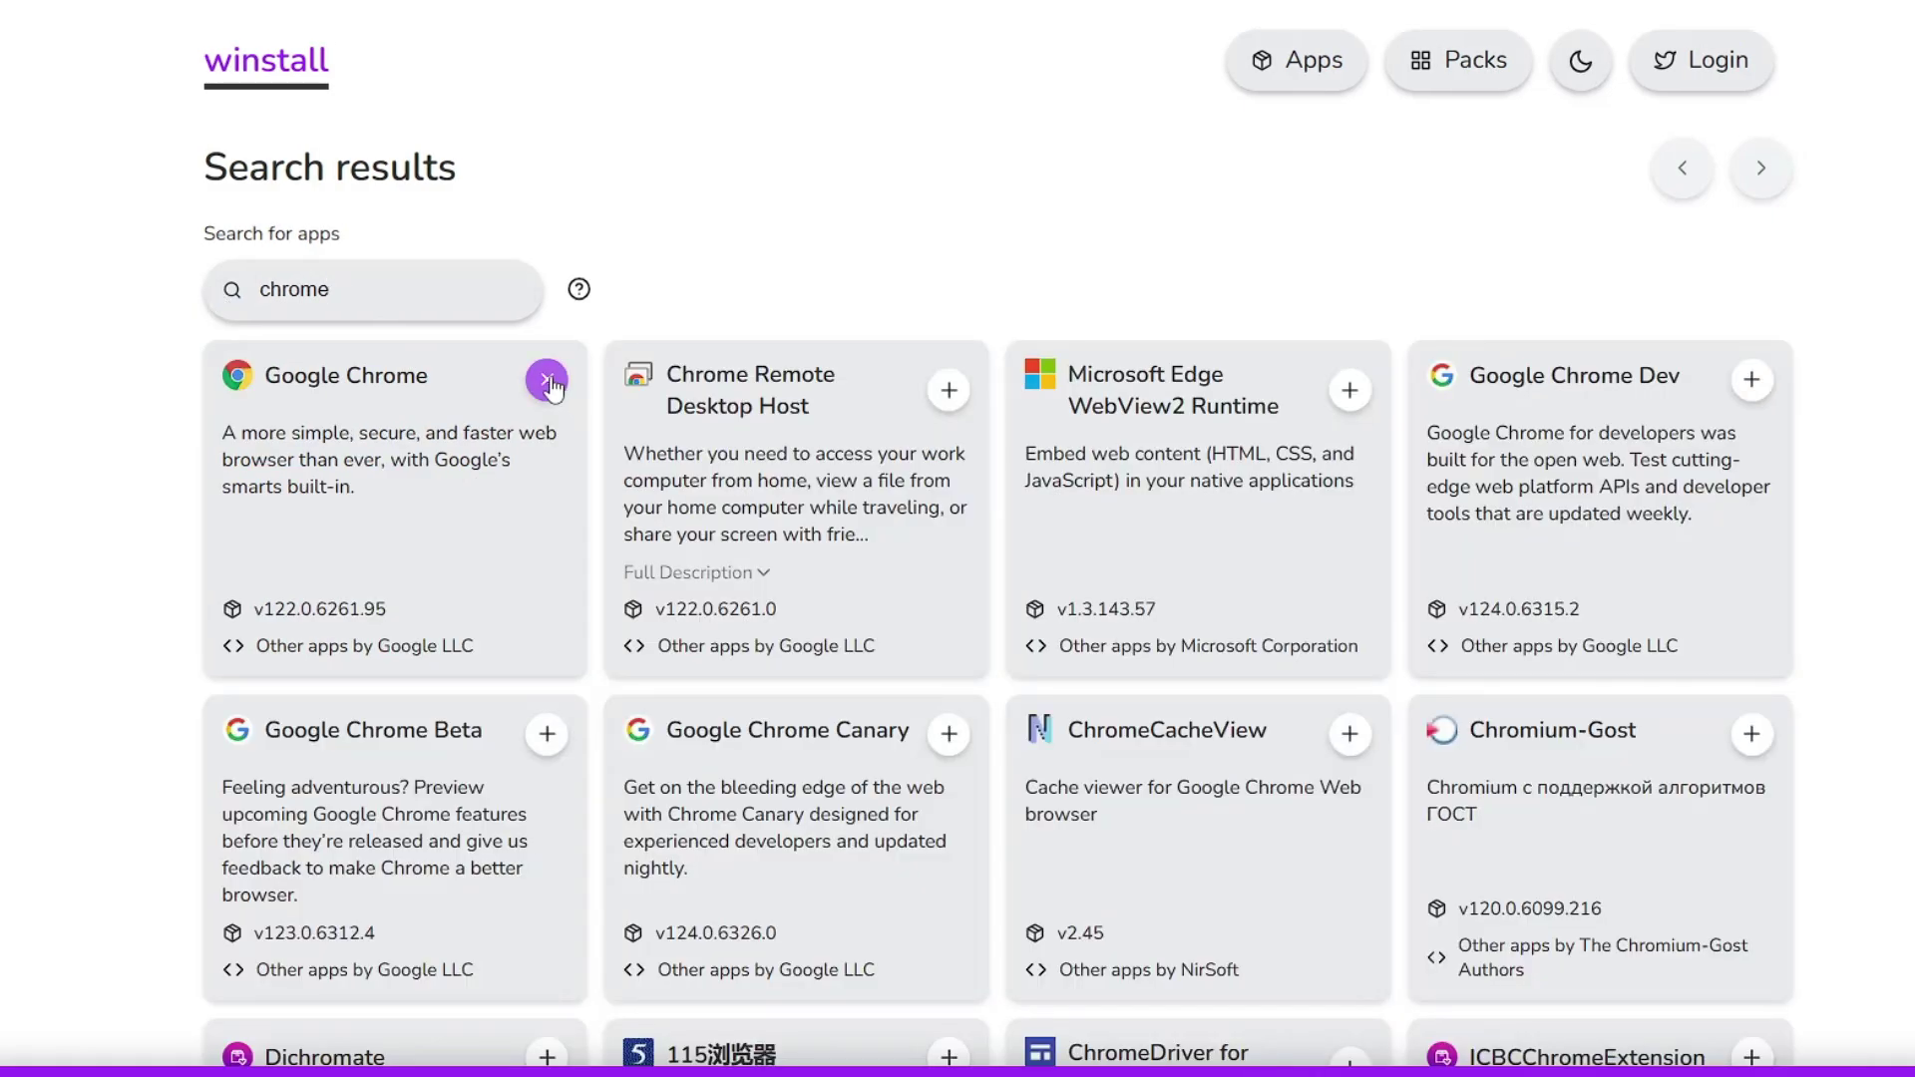
Search for revo, powertoys and obs and add Revo Uninstaller, PowerToys (Preview) and OBS Studio
double_click(299, 289)
type("revo")
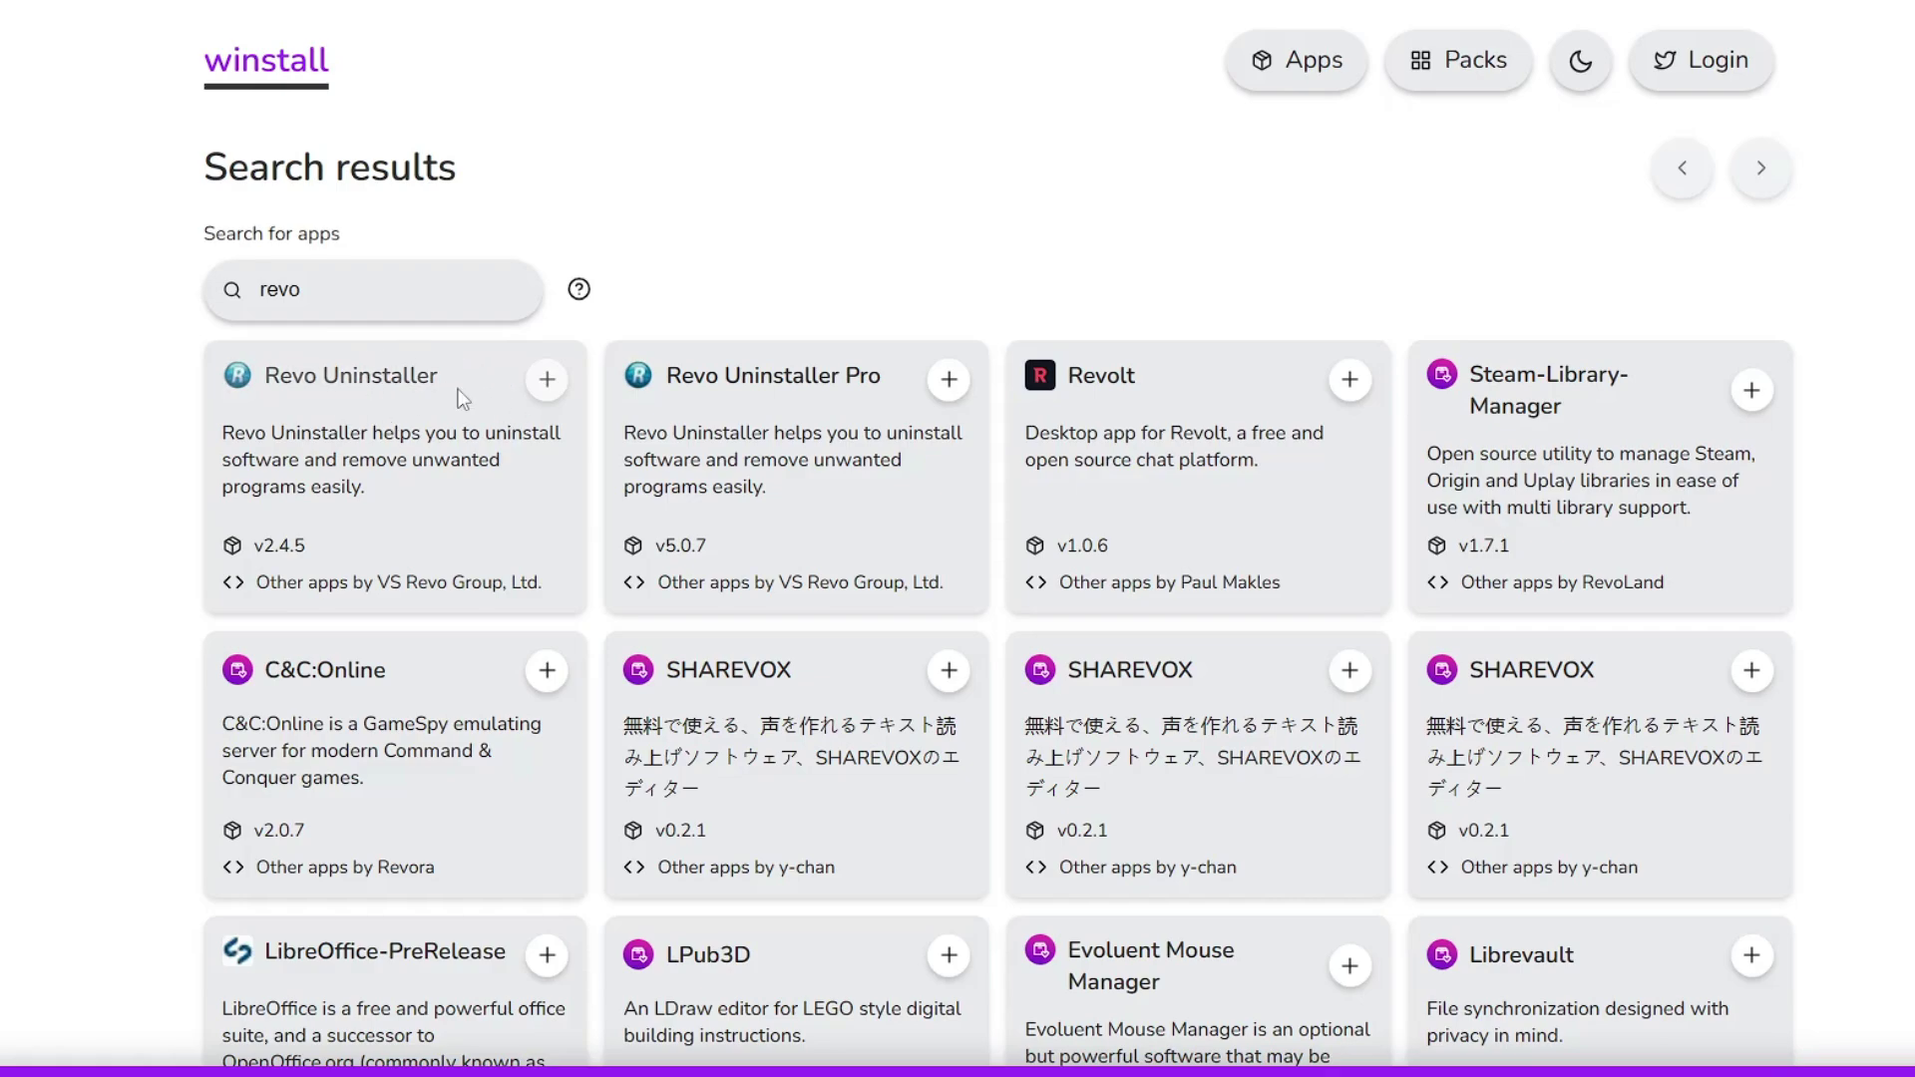
left_click(548, 385)
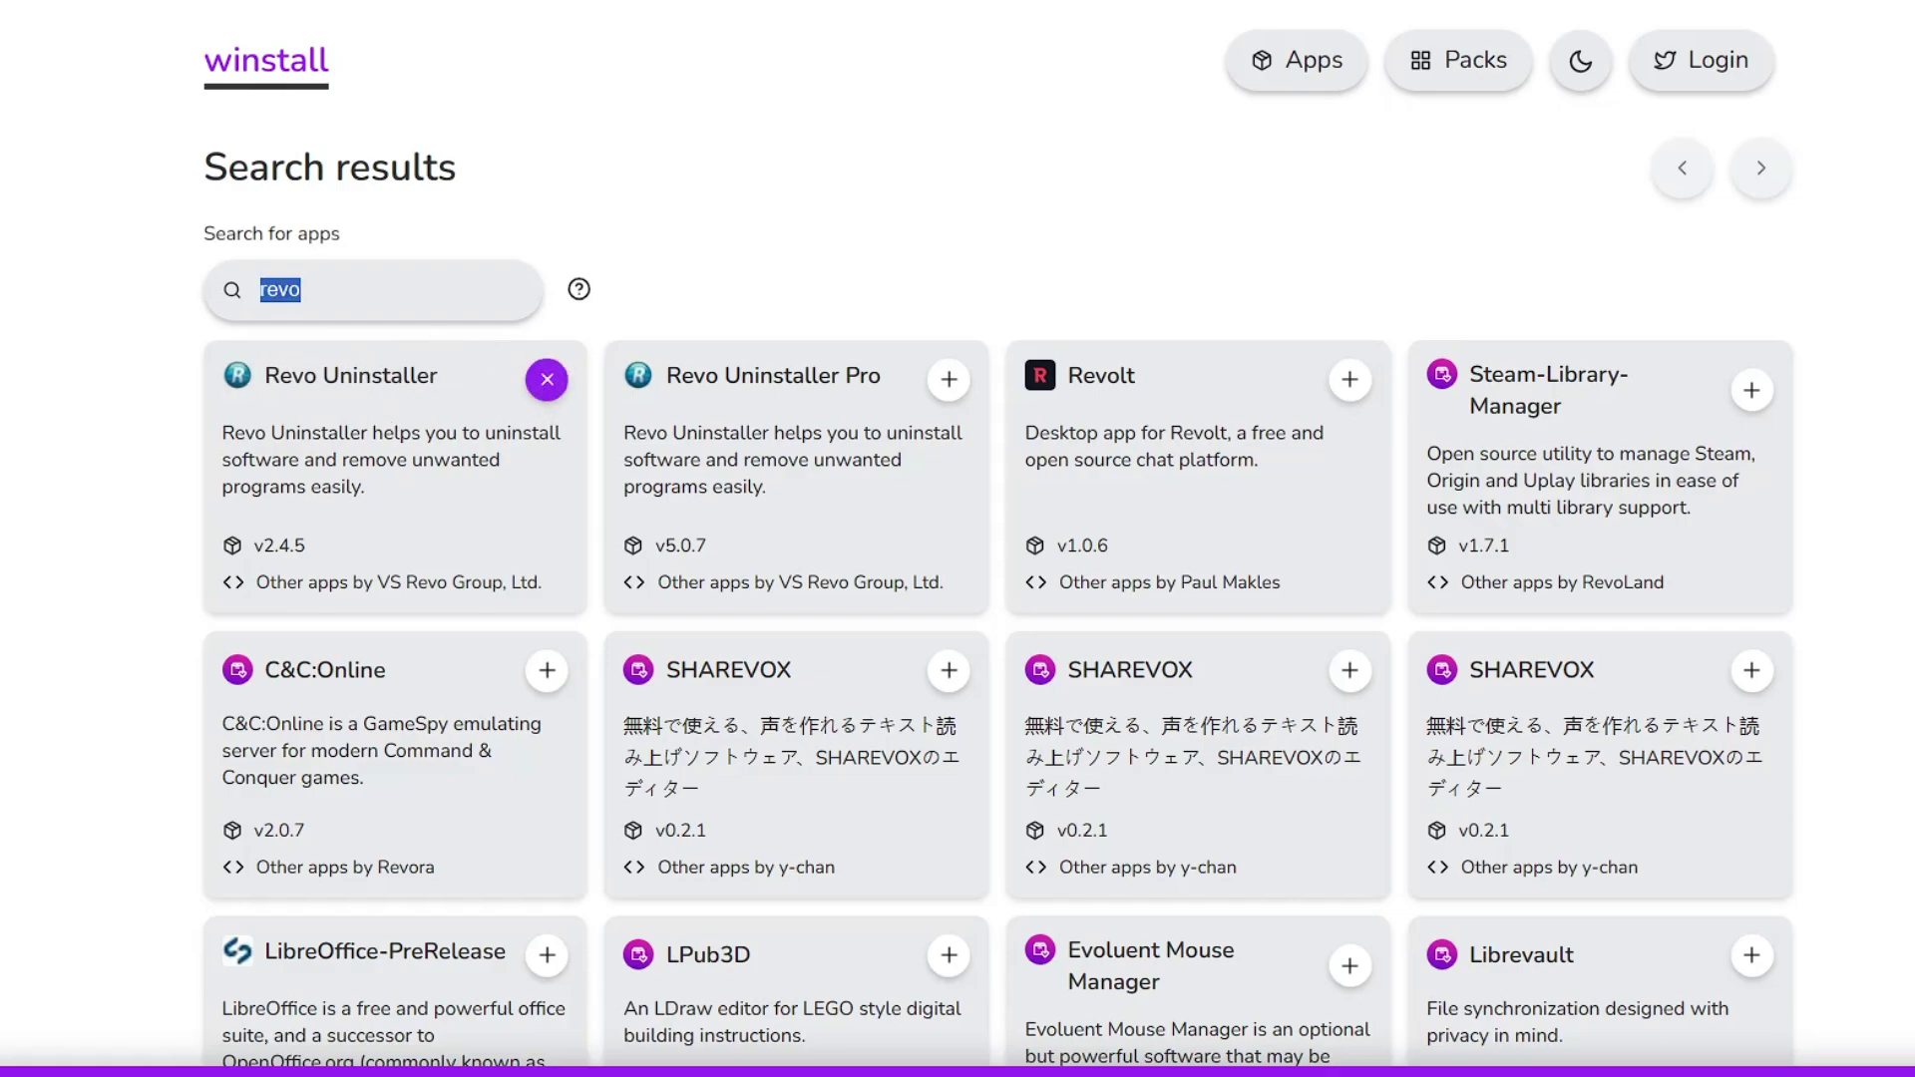
type("powe")
type("rtoys")
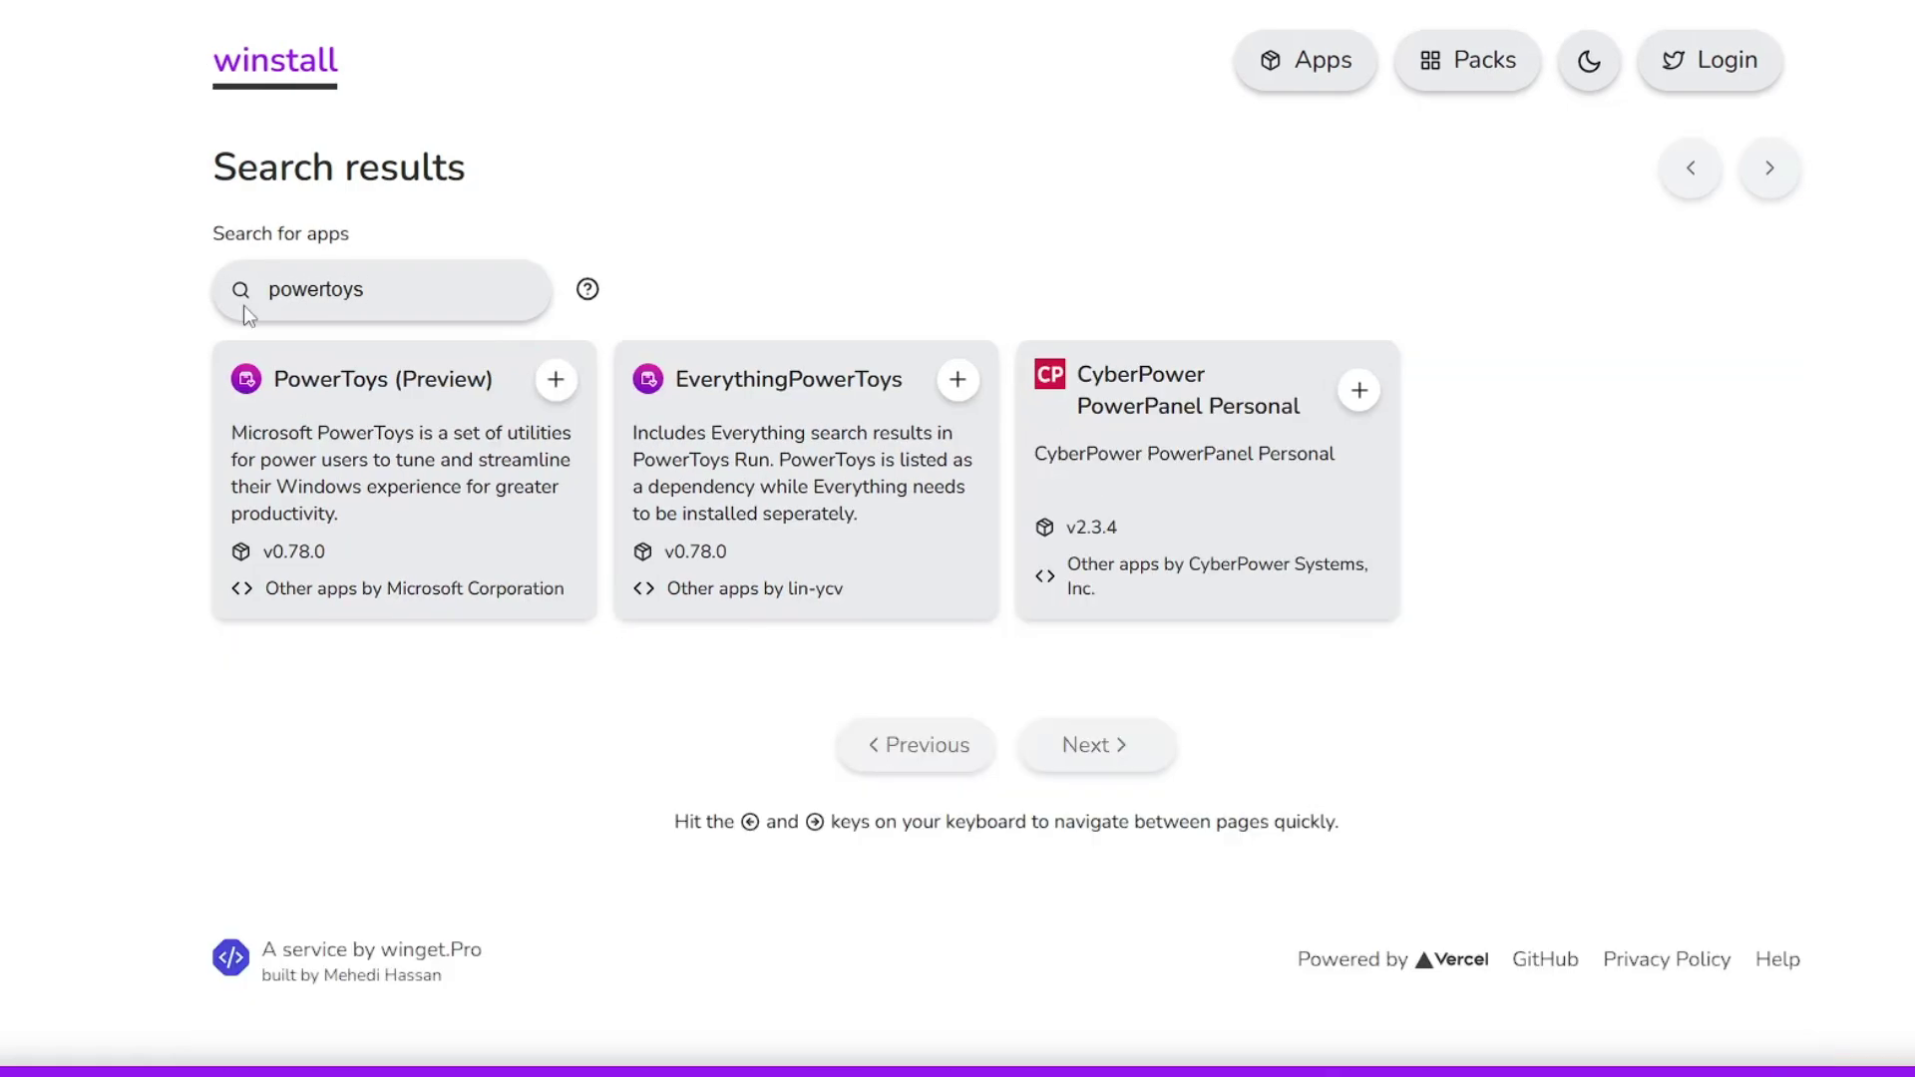
left_click(560, 387)
key("ctrl+a")
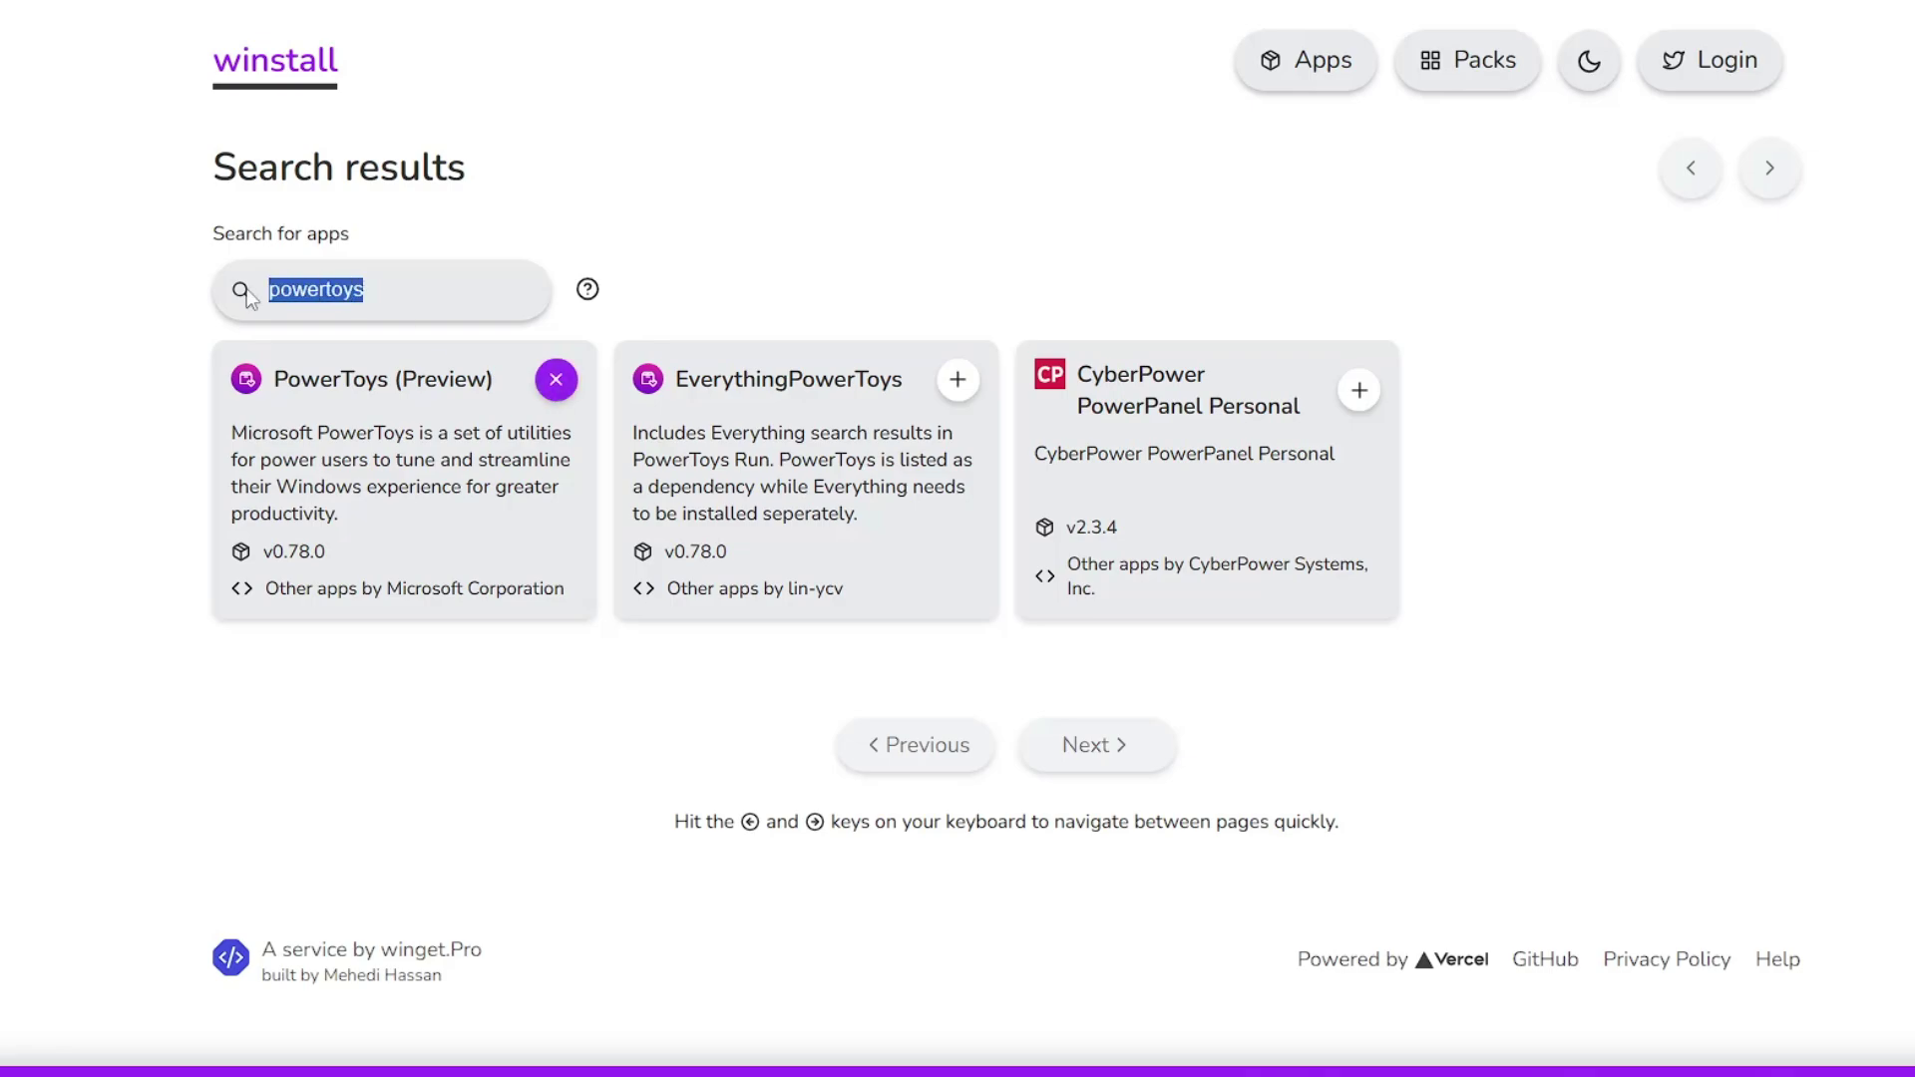
type("o")
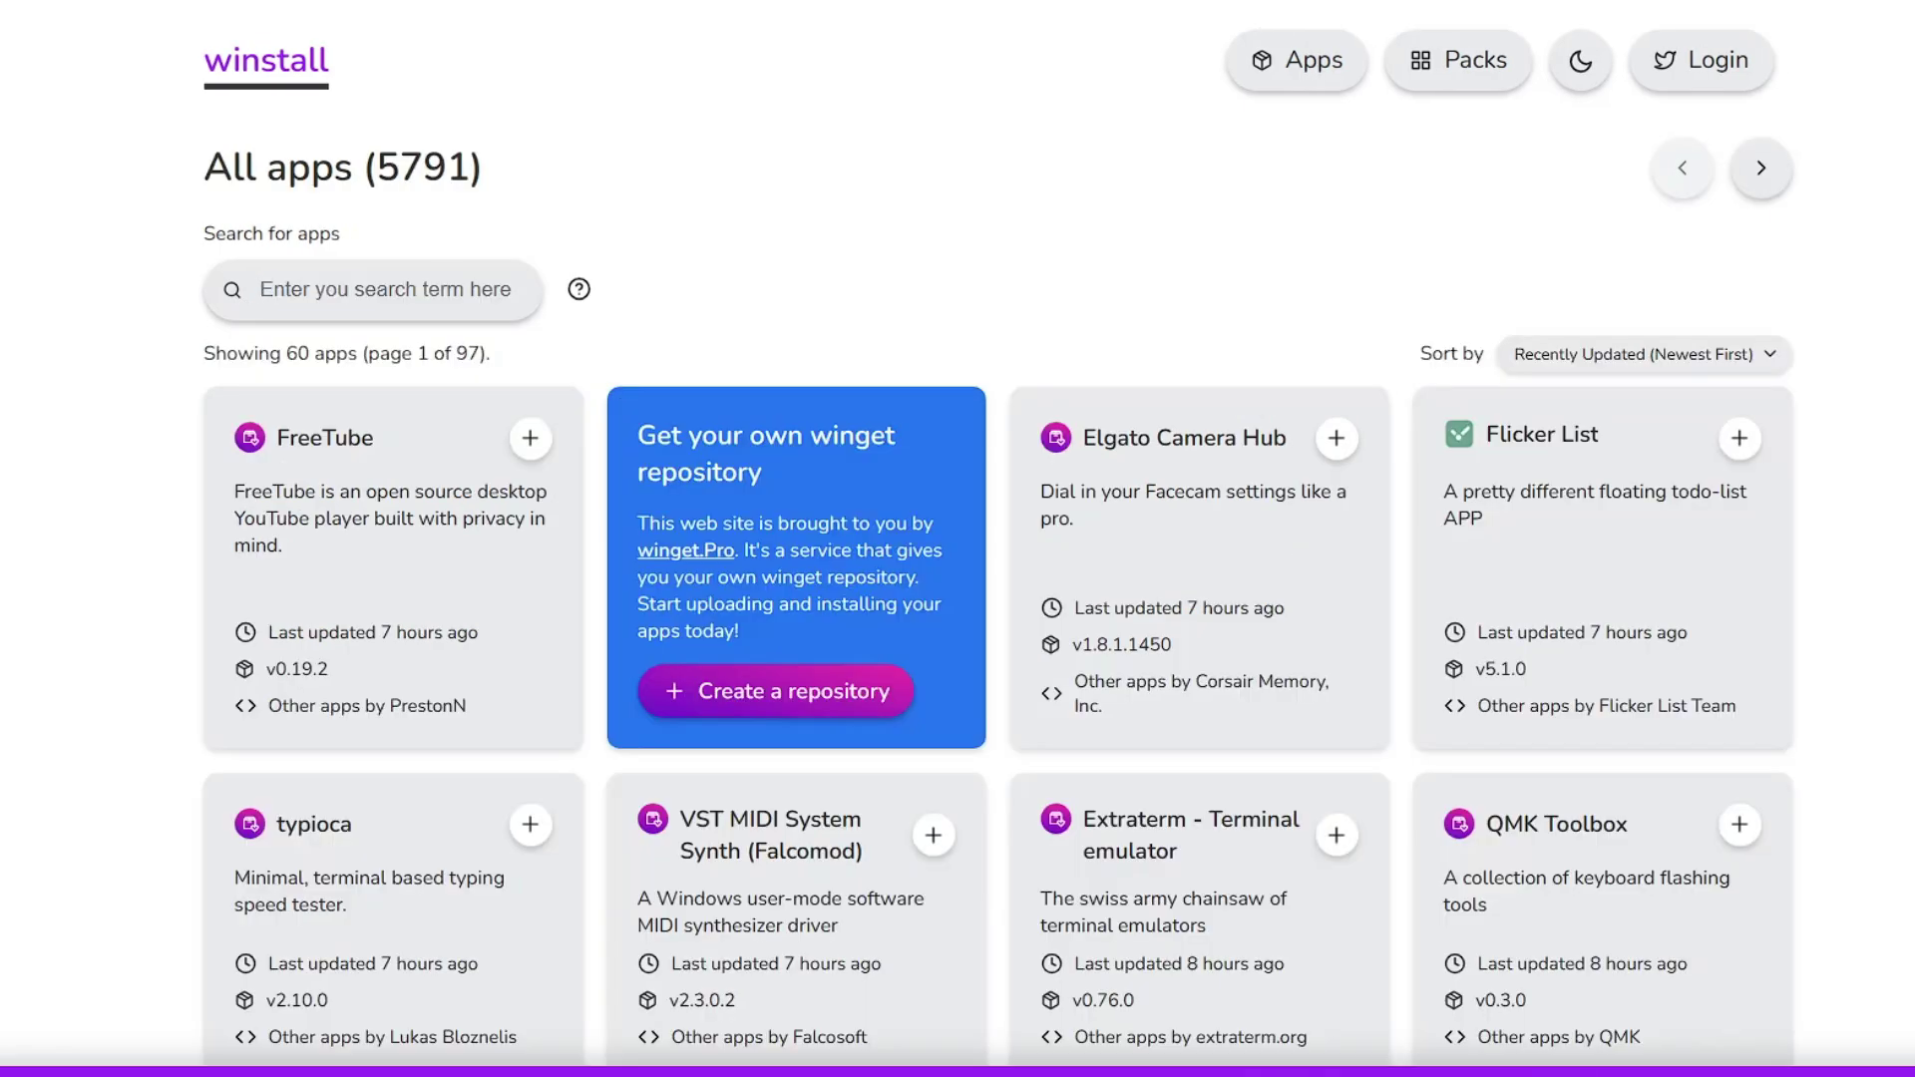
type("bs")
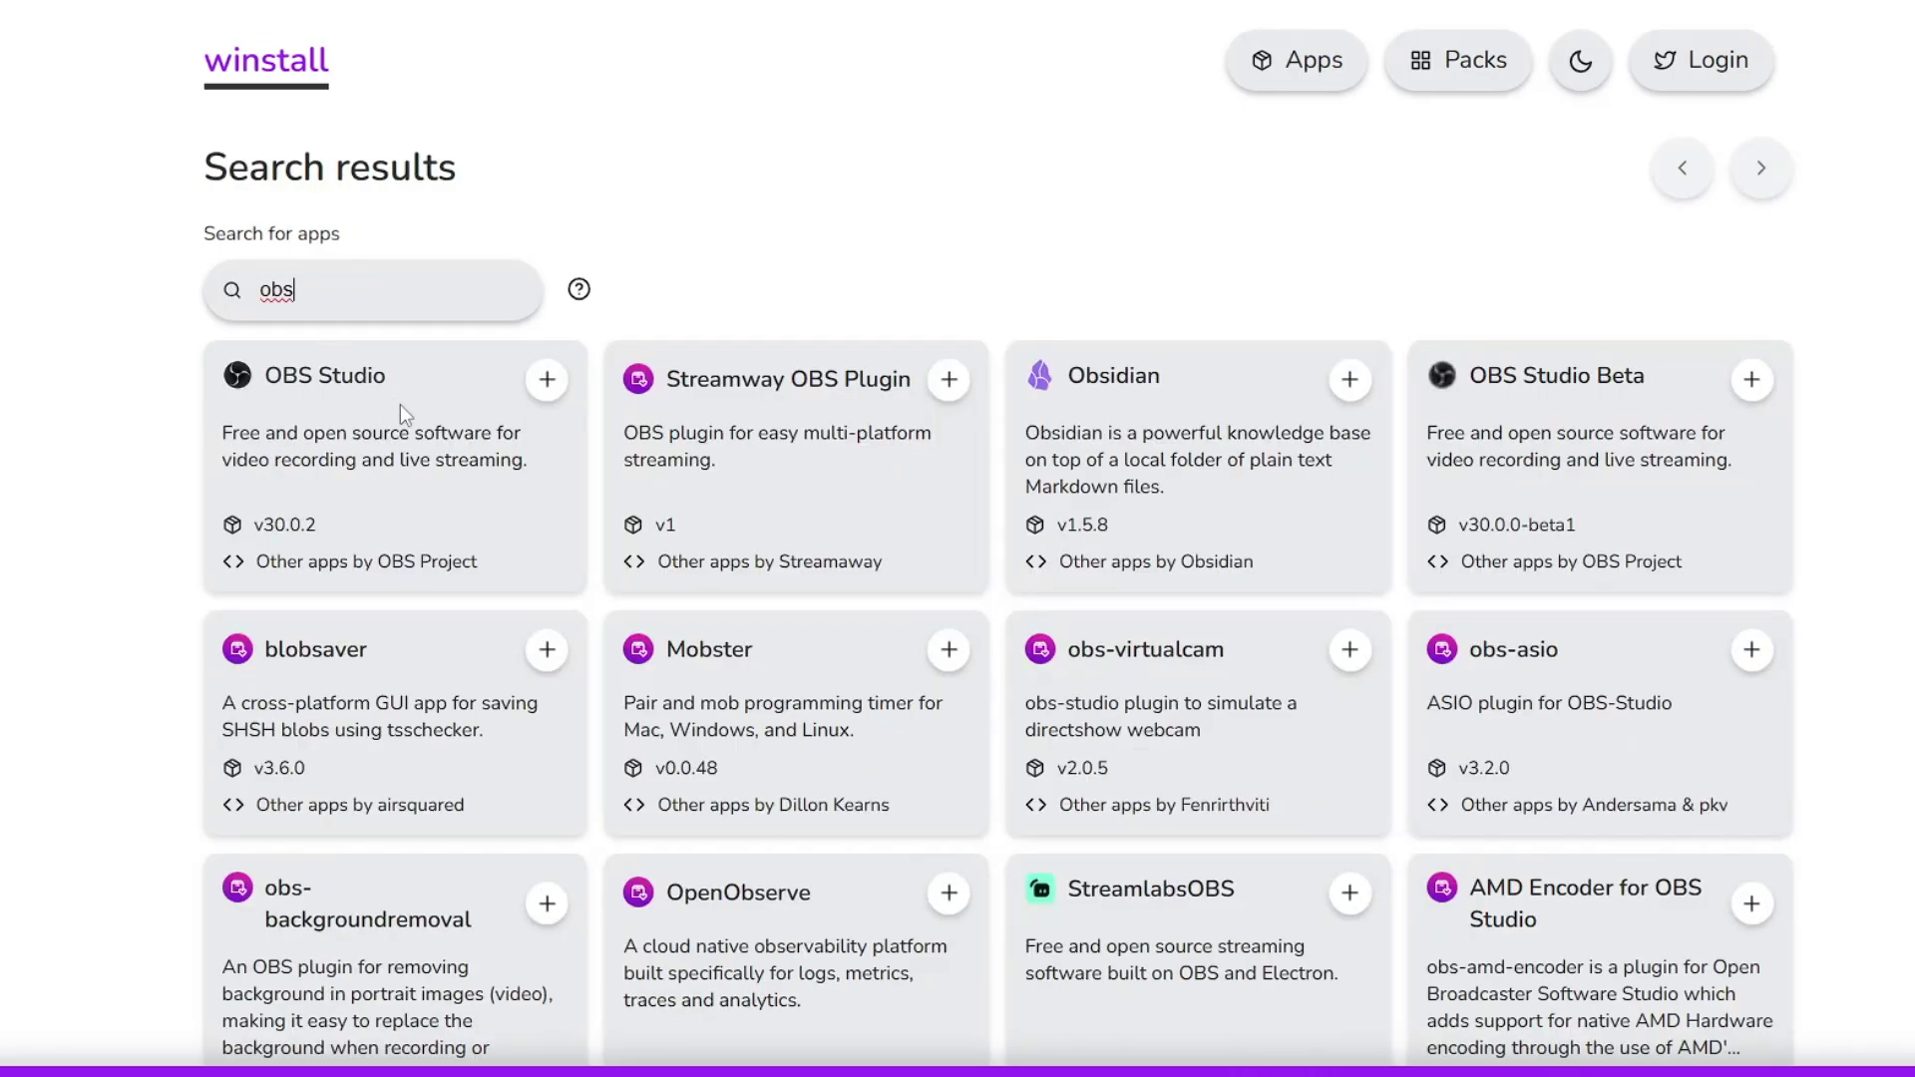
left_click(545, 386)
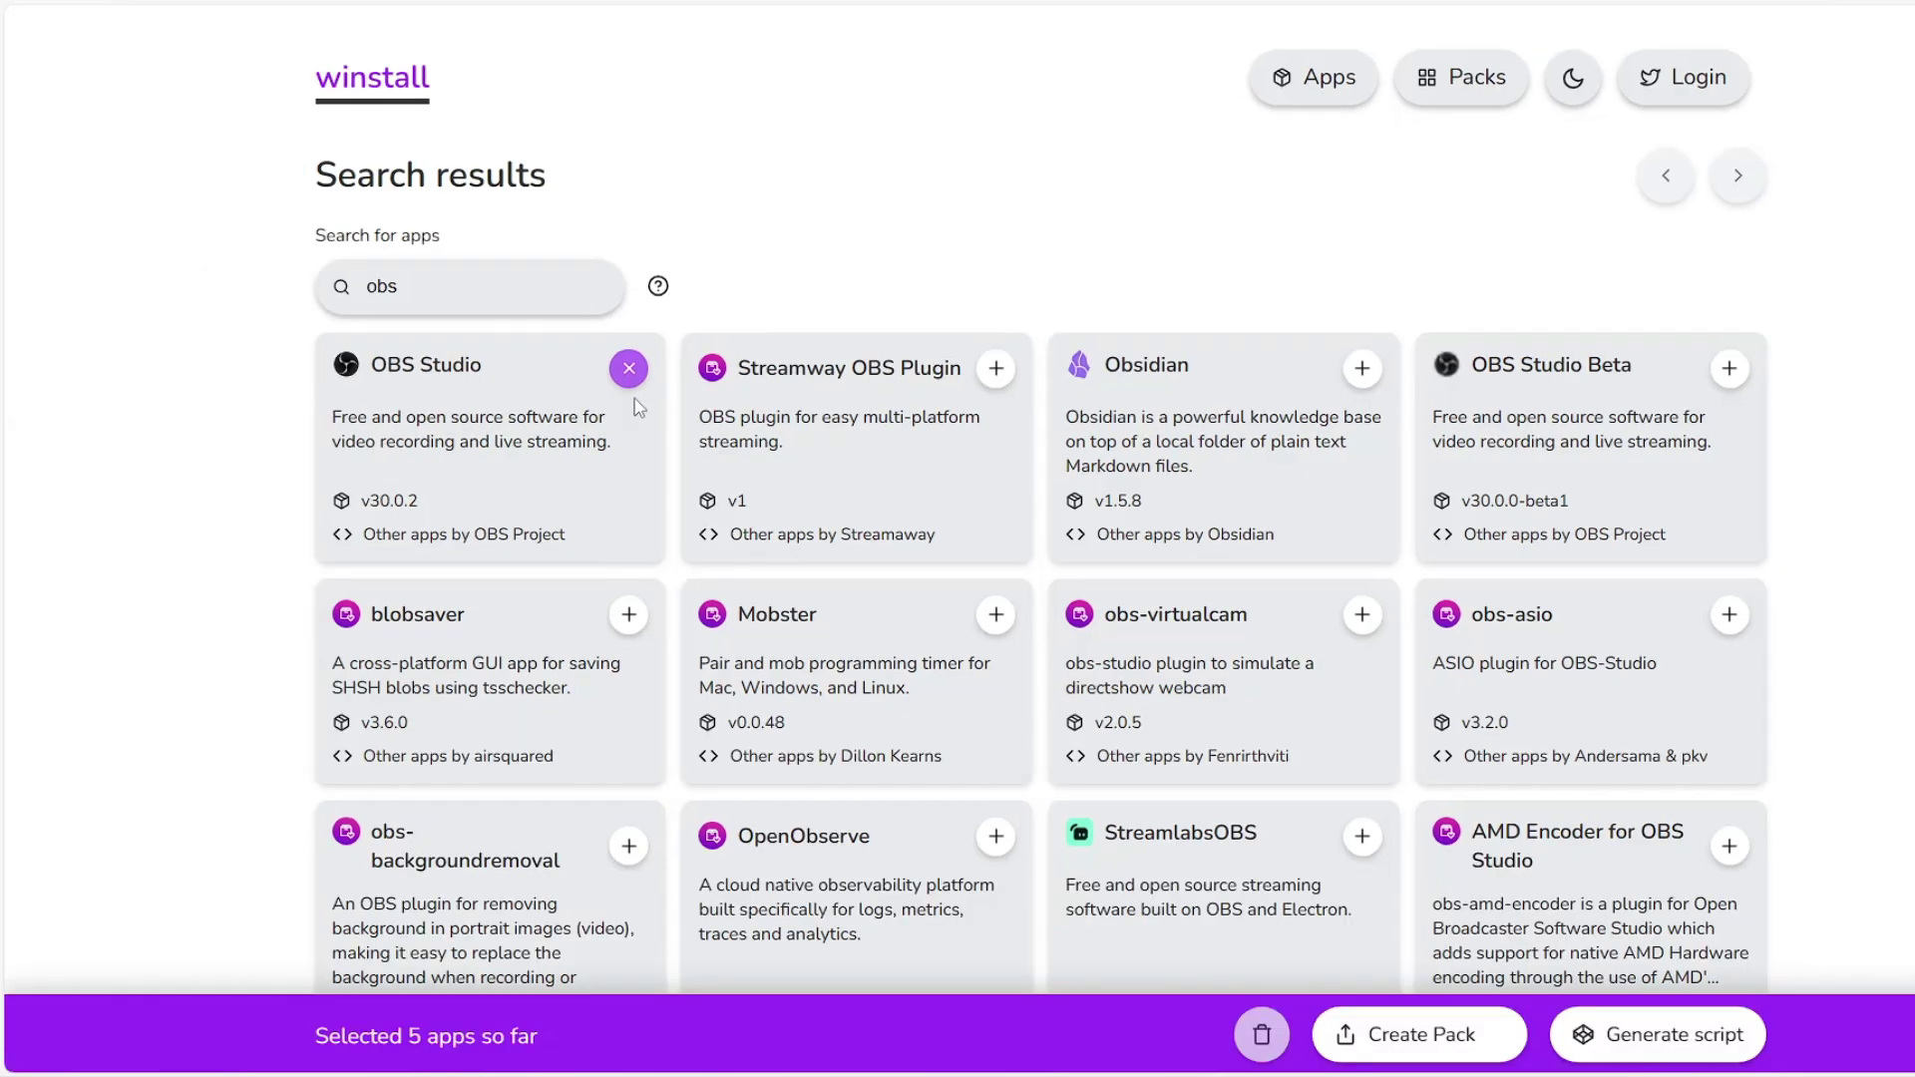
Generate a Batch winget install script for the five selected apps and review it
left_click(1639, 1046)
scroll(1174, 664, "down", 2)
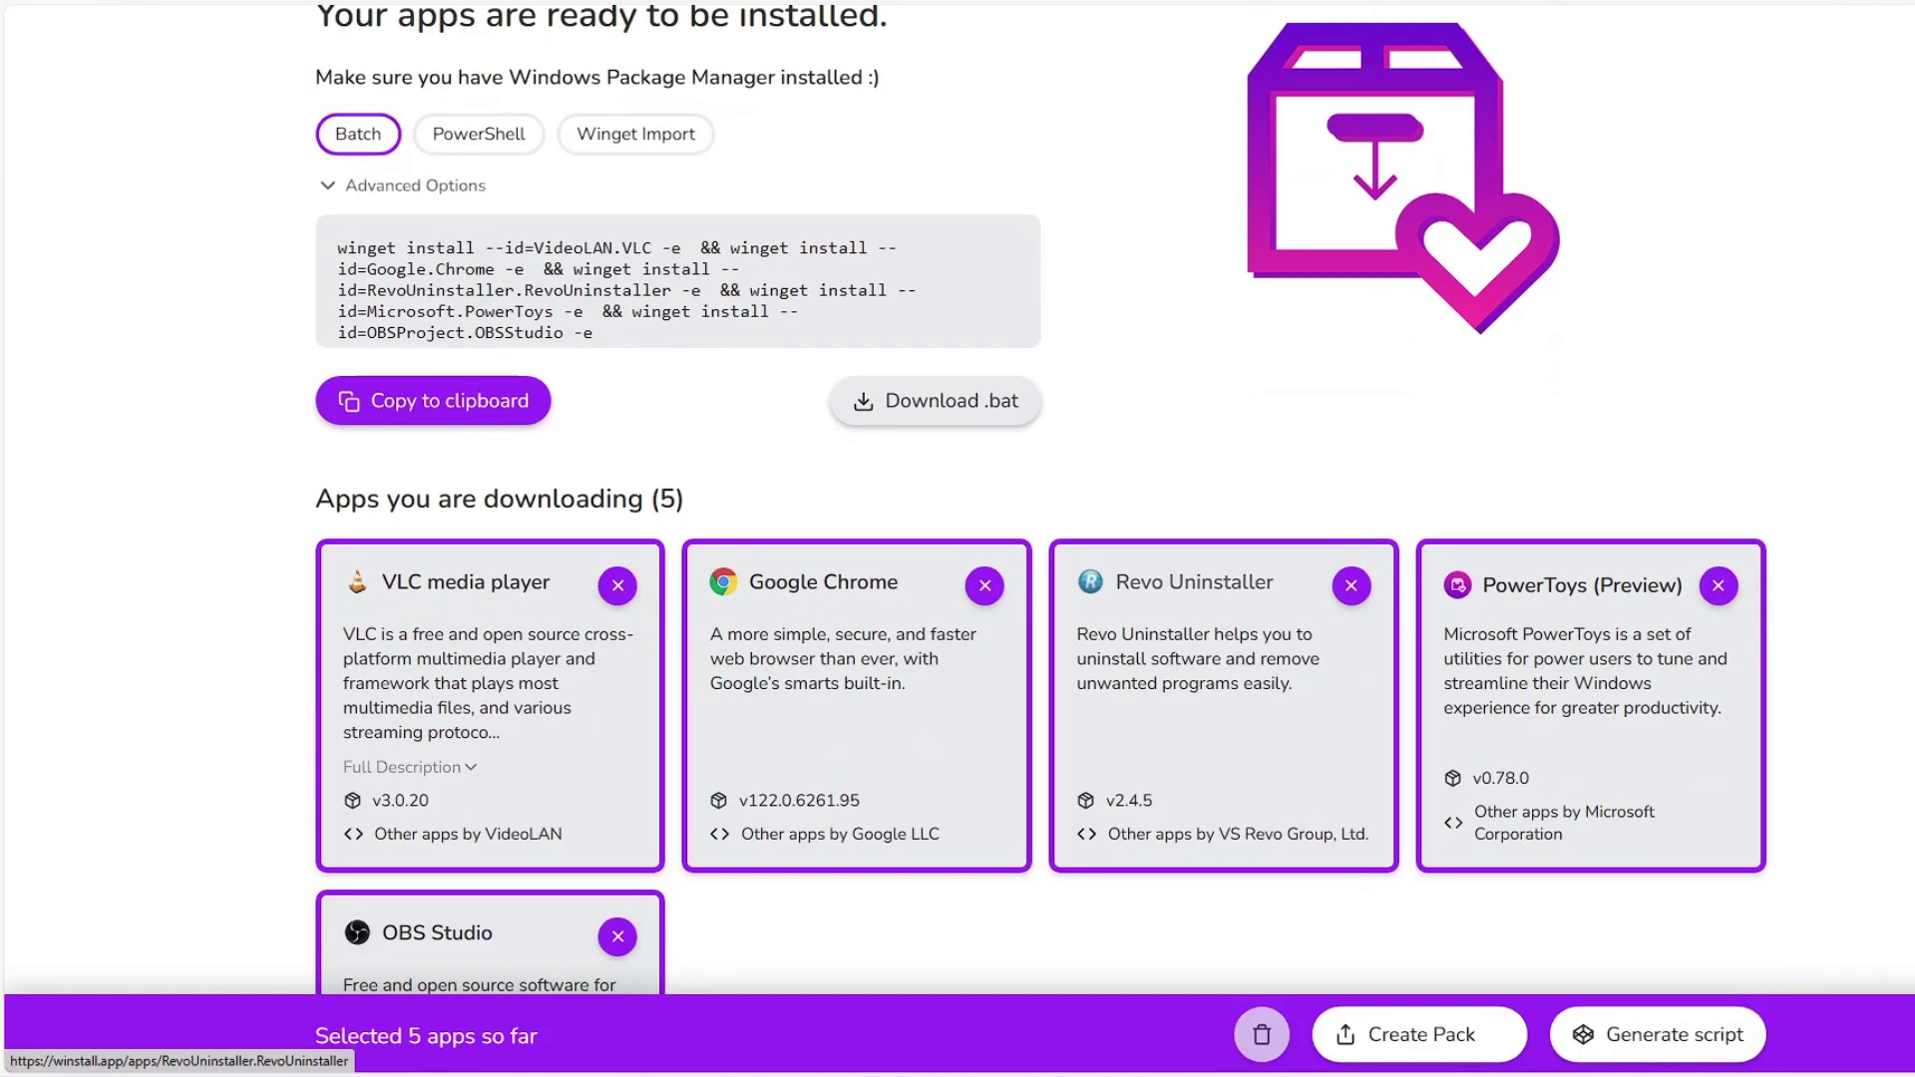
scroll(450, 473, "down", 2)
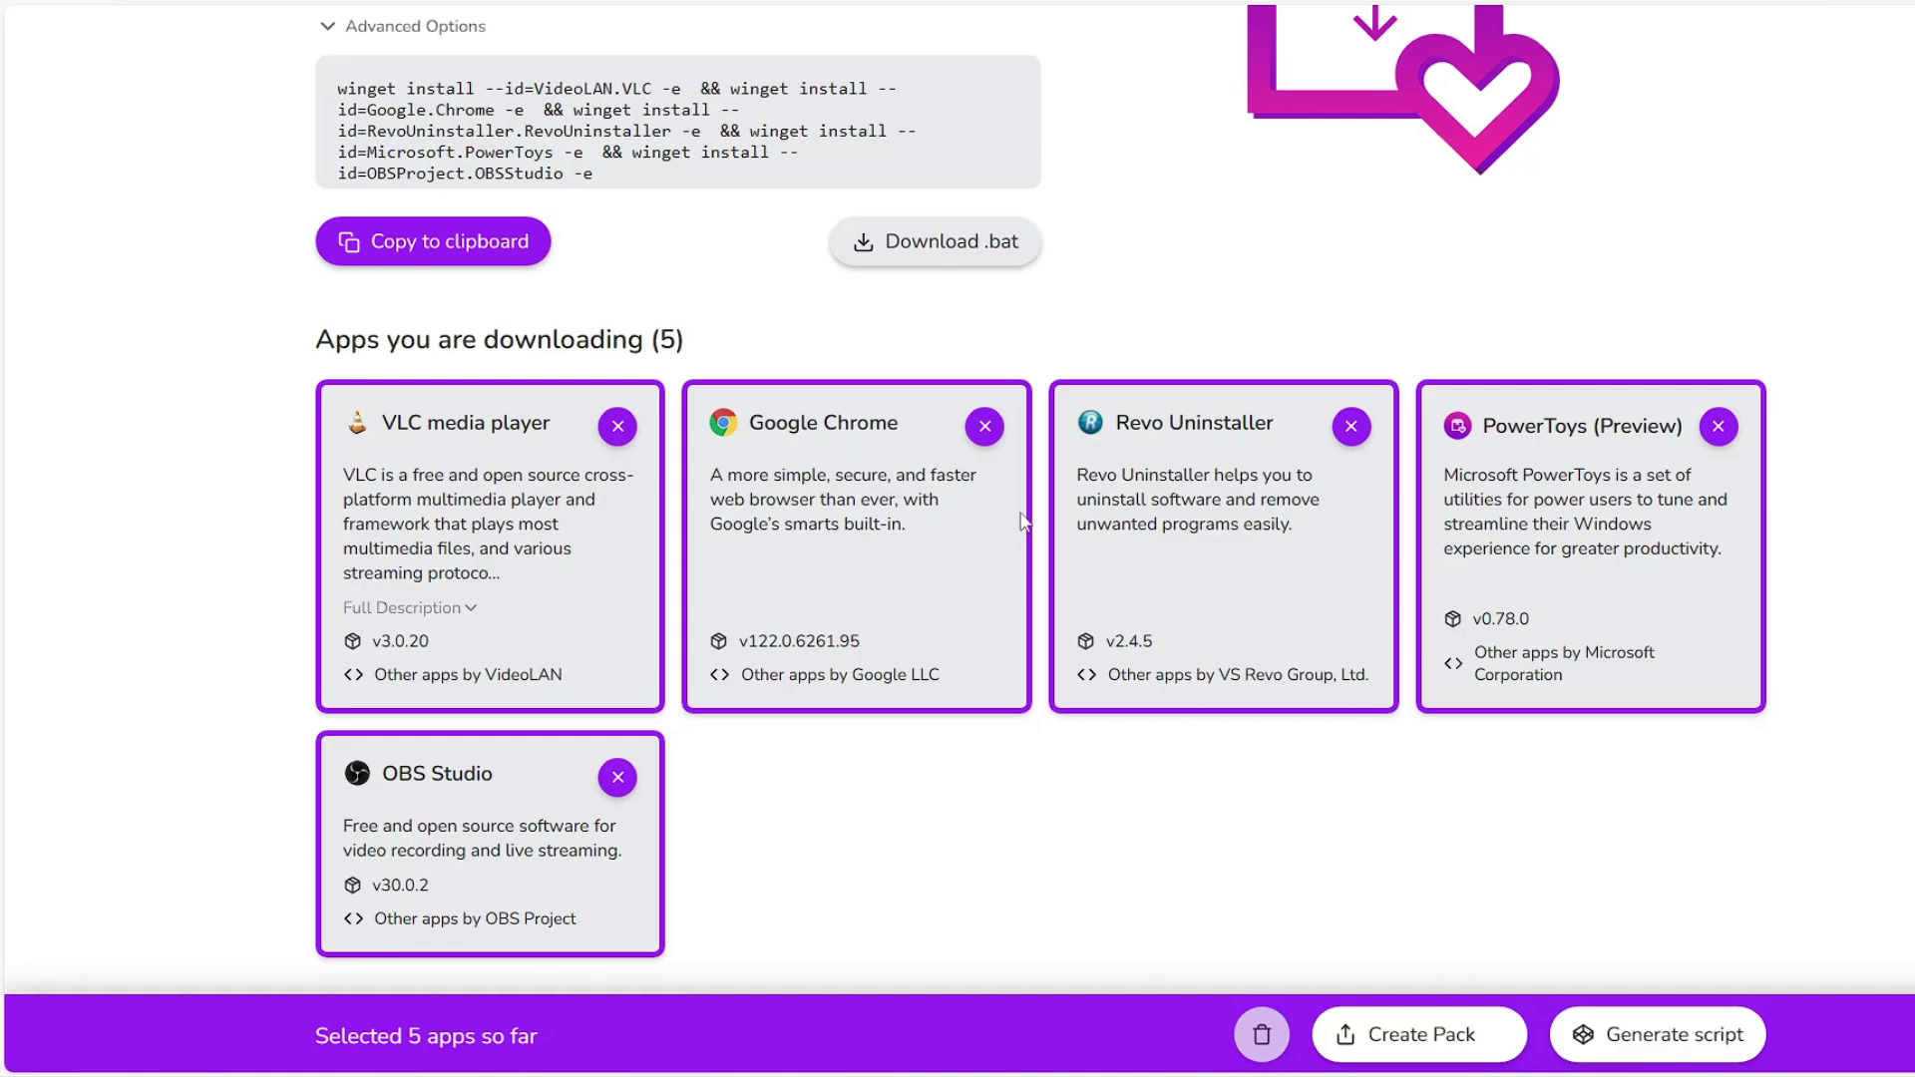
scroll(738, 554, "up", 2)
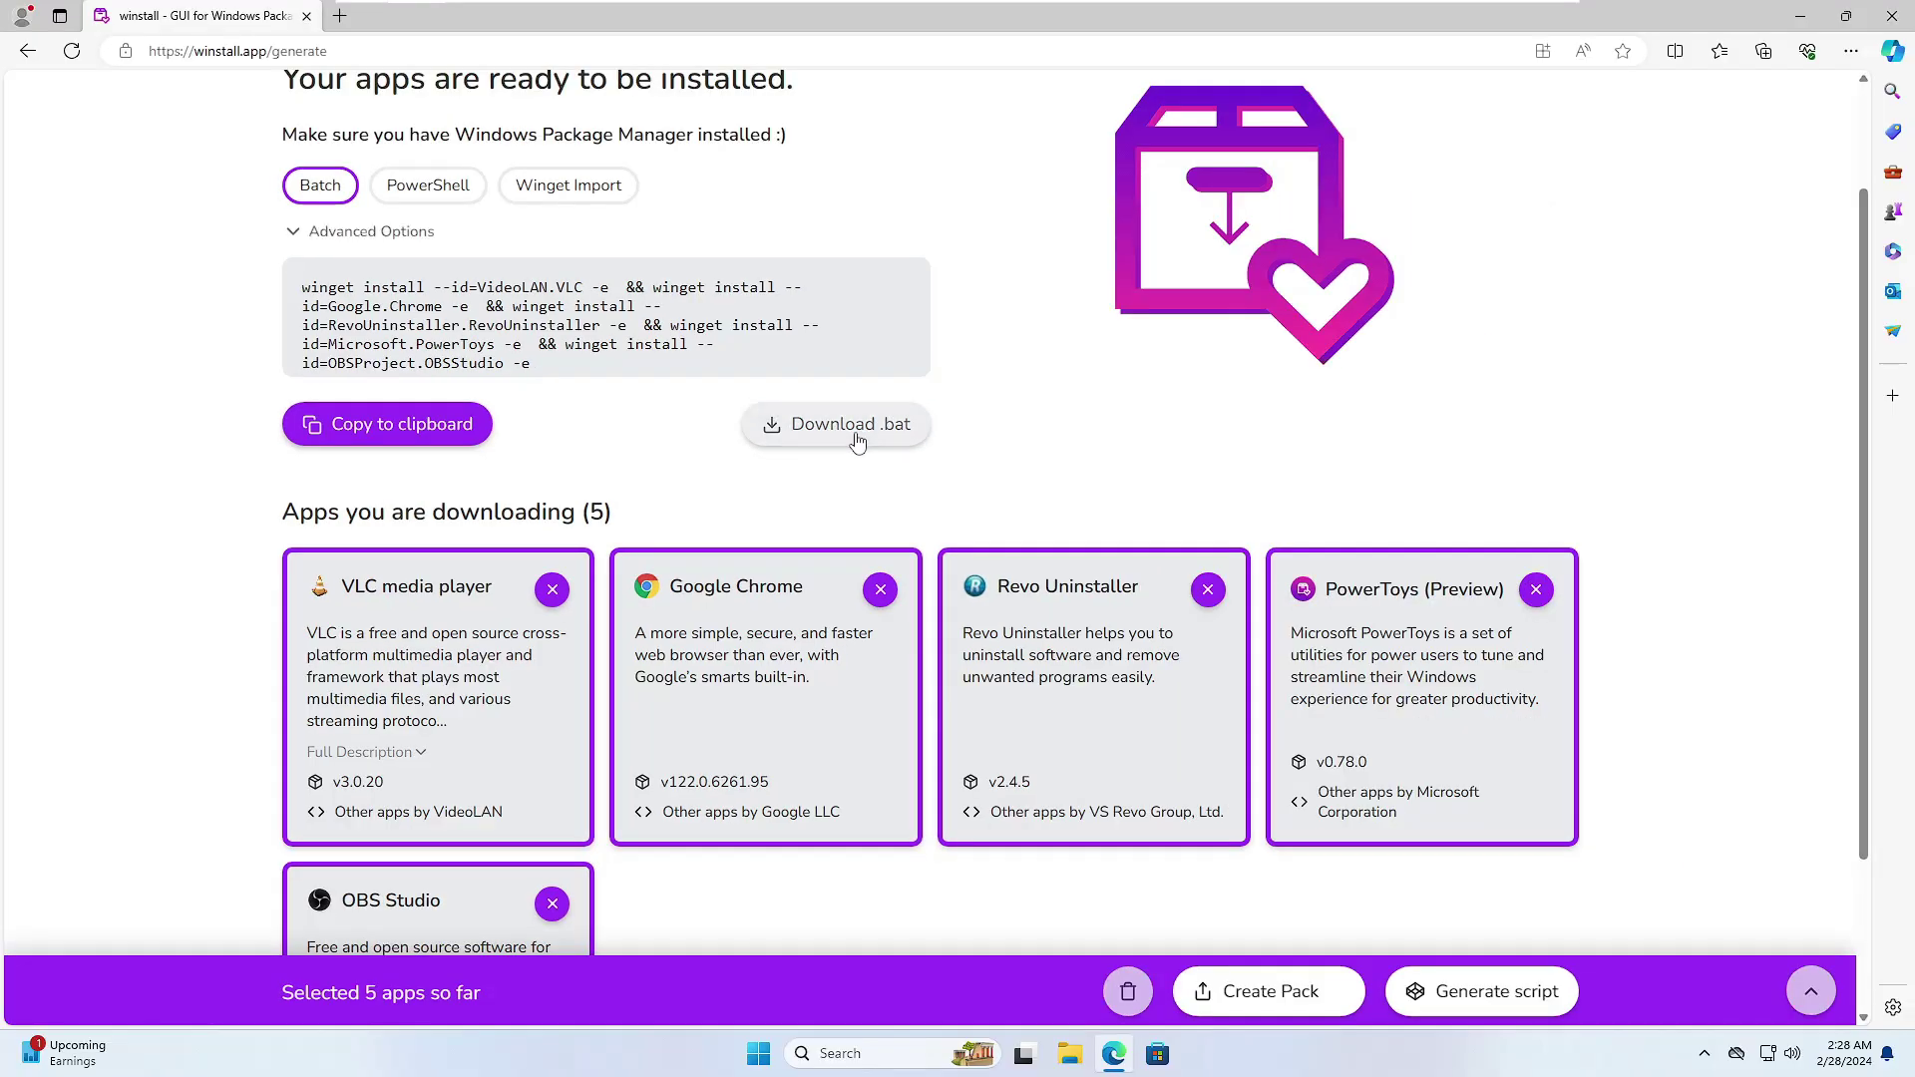
Download winstall-6931.bat and keep it despite Edge's harmful-file and SmartScreen warnings
left_click(857, 442)
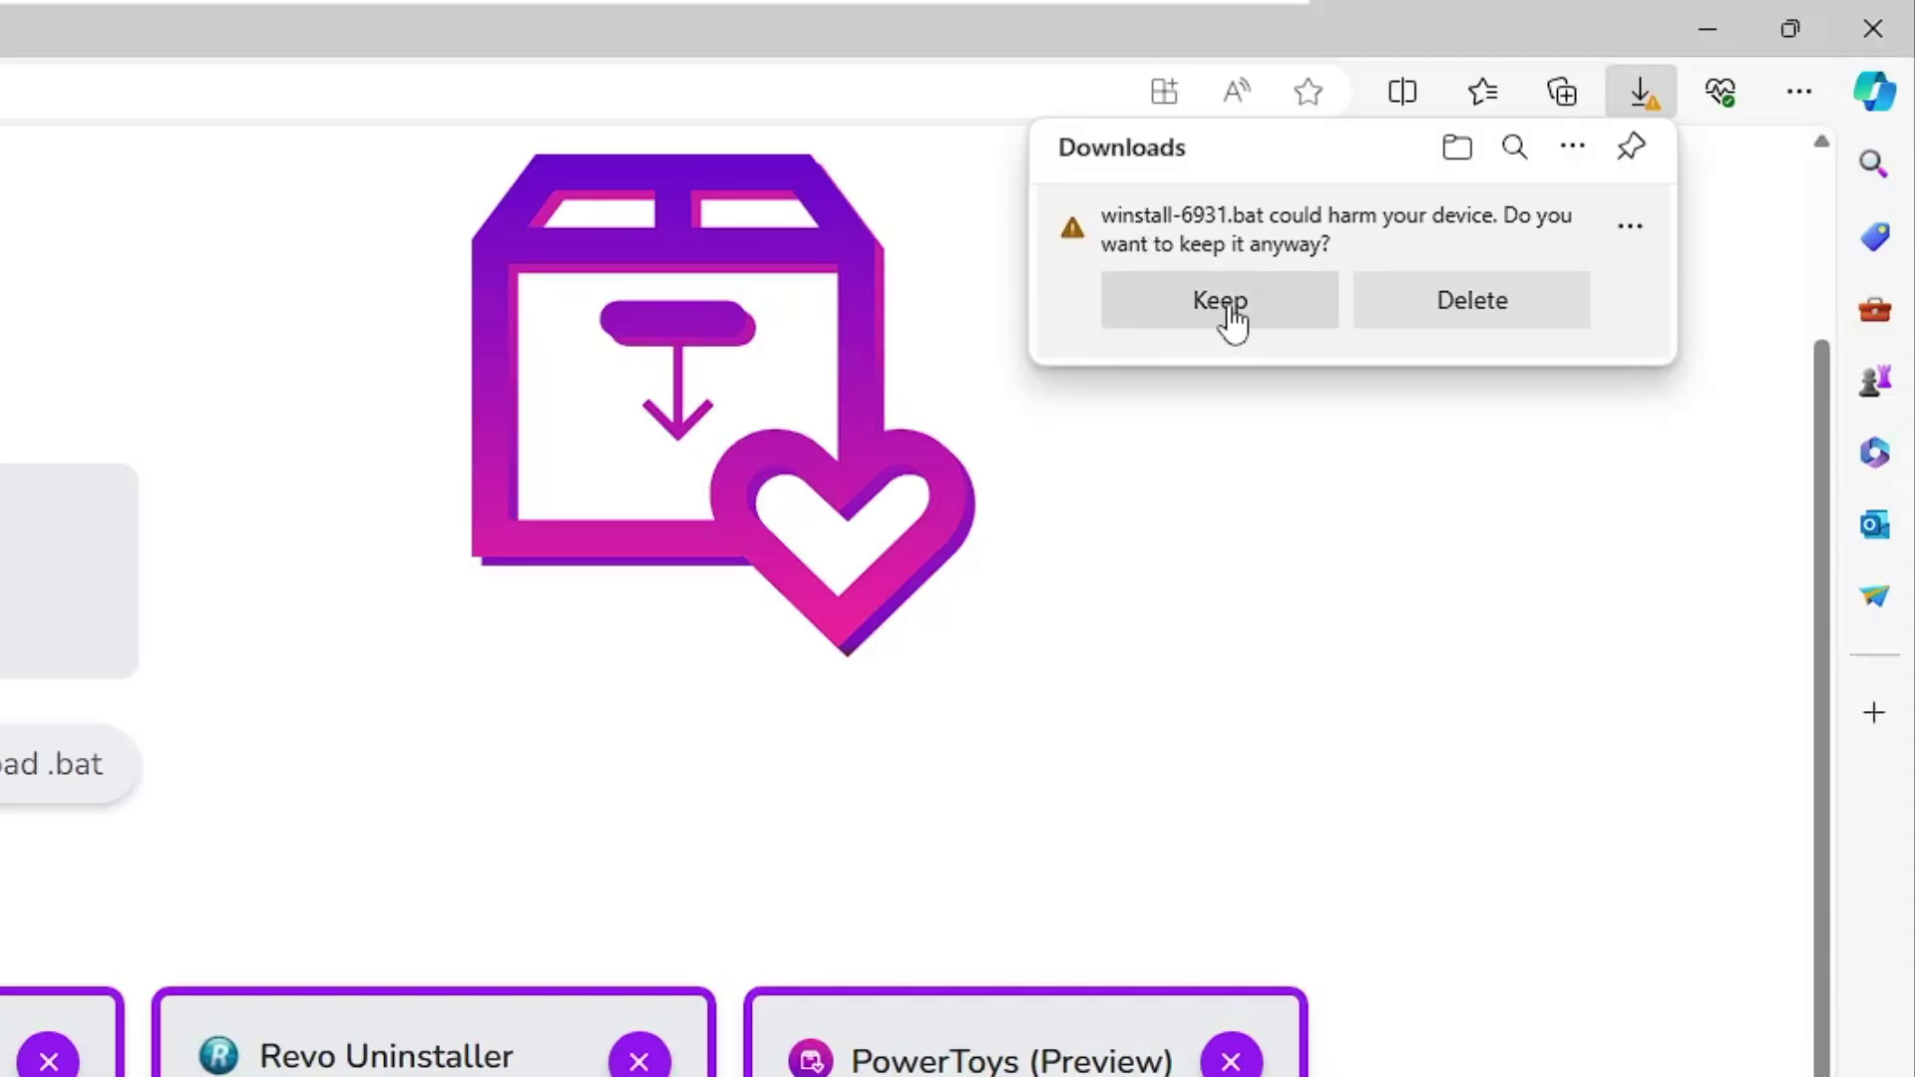
left_click(1230, 305)
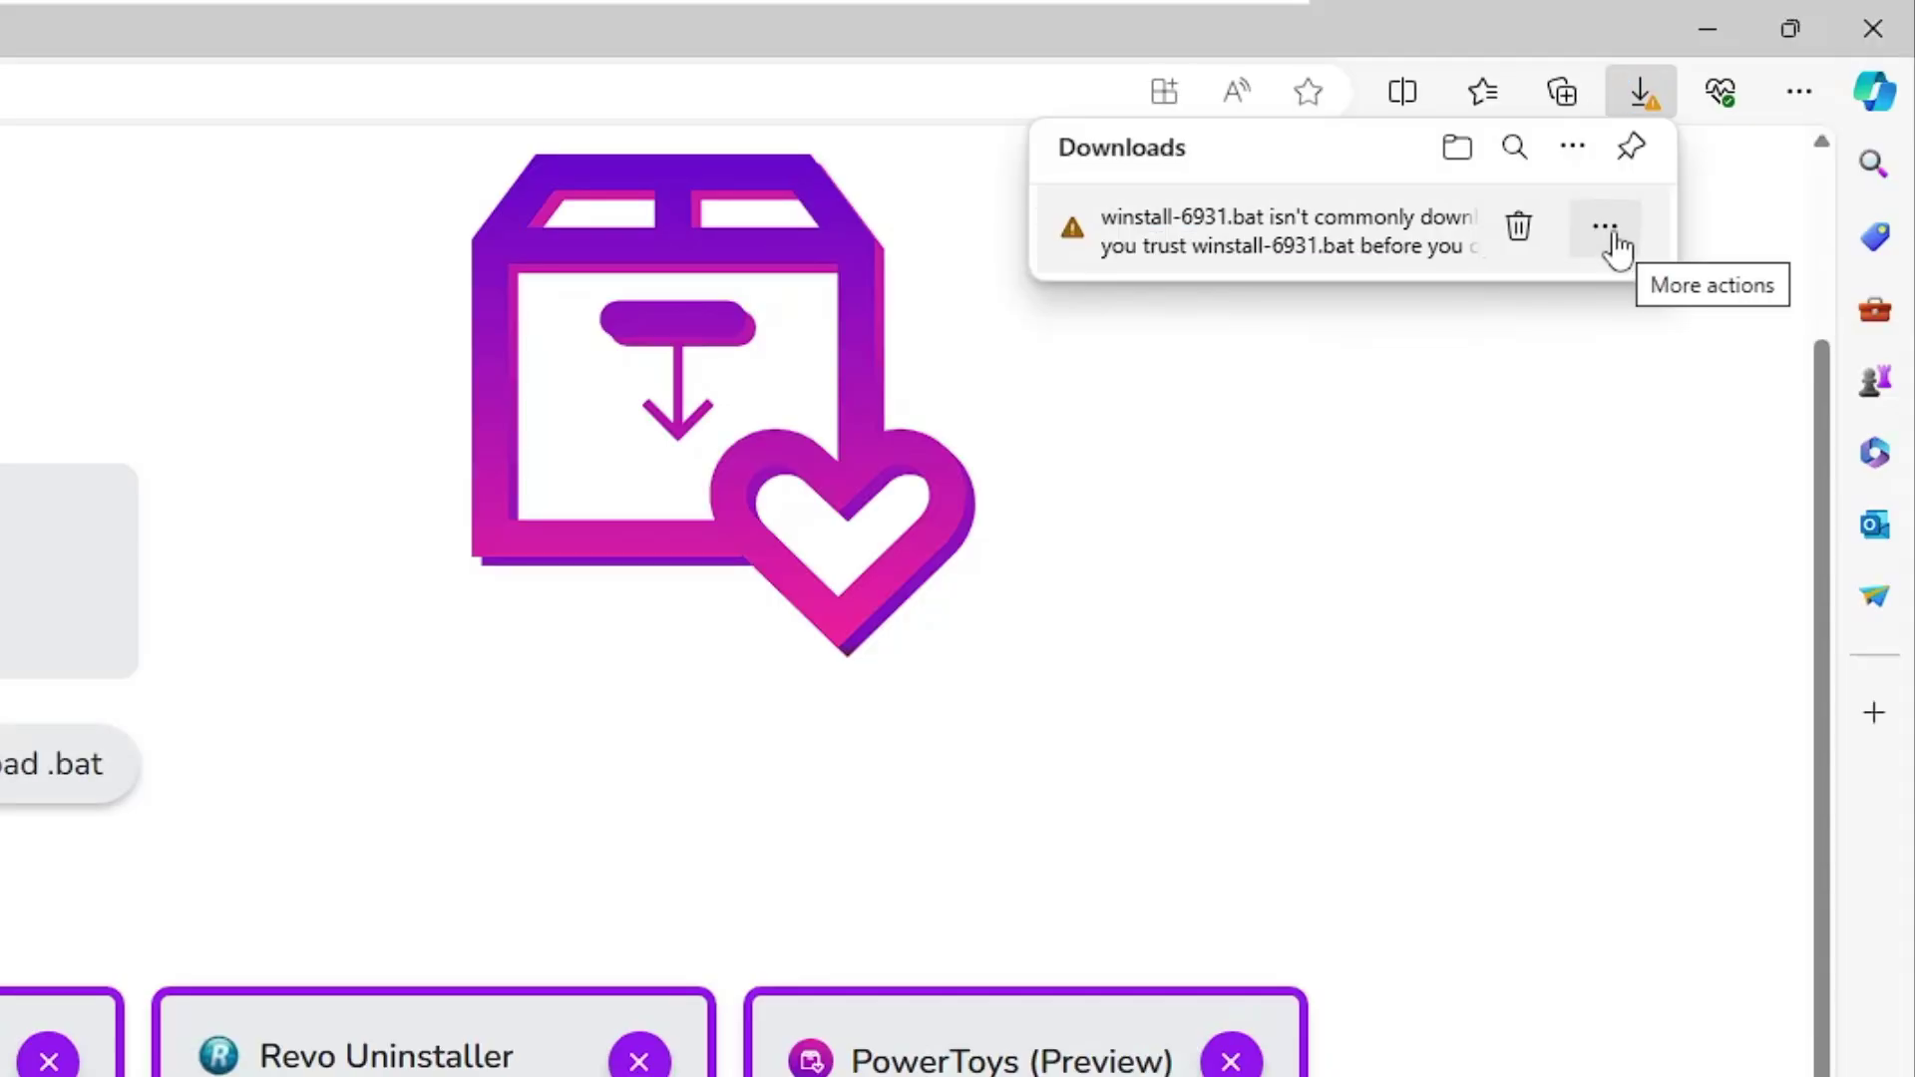
left_click(1606, 230)
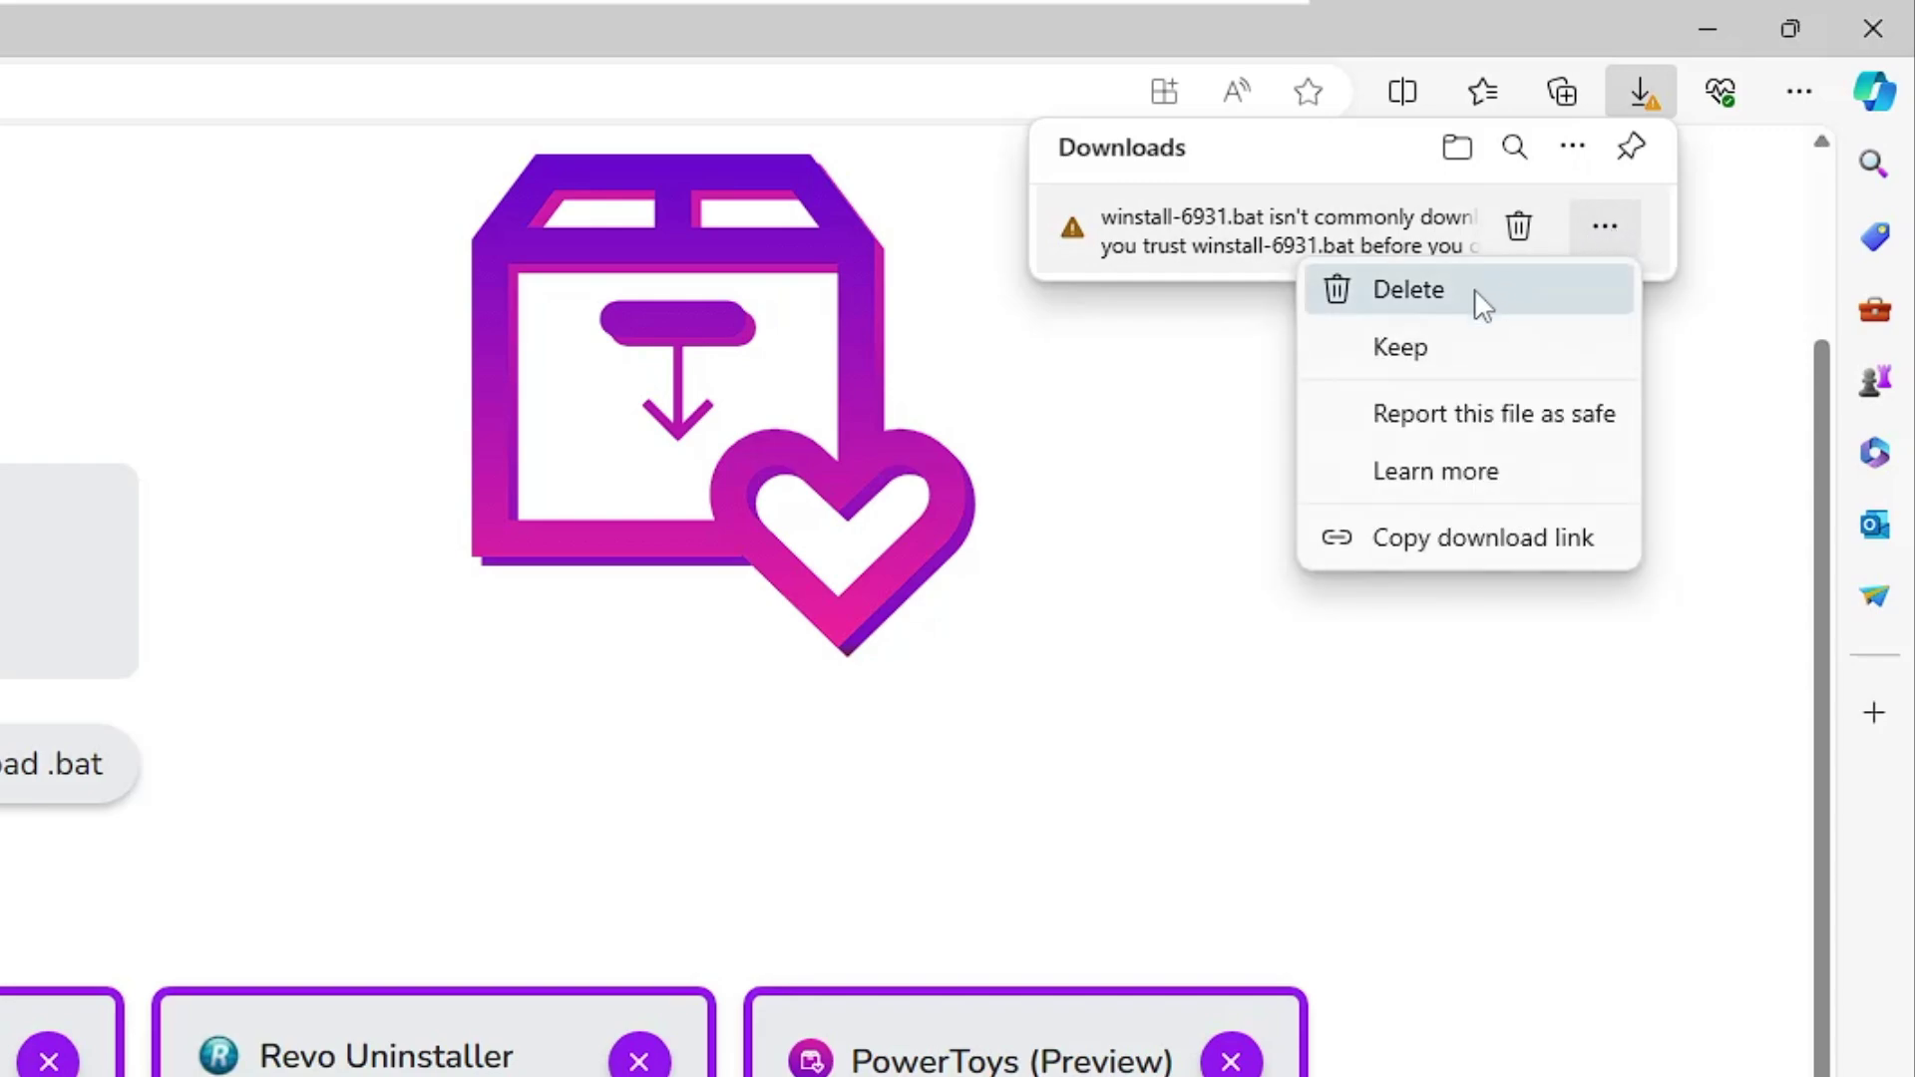
left_click(1514, 344)
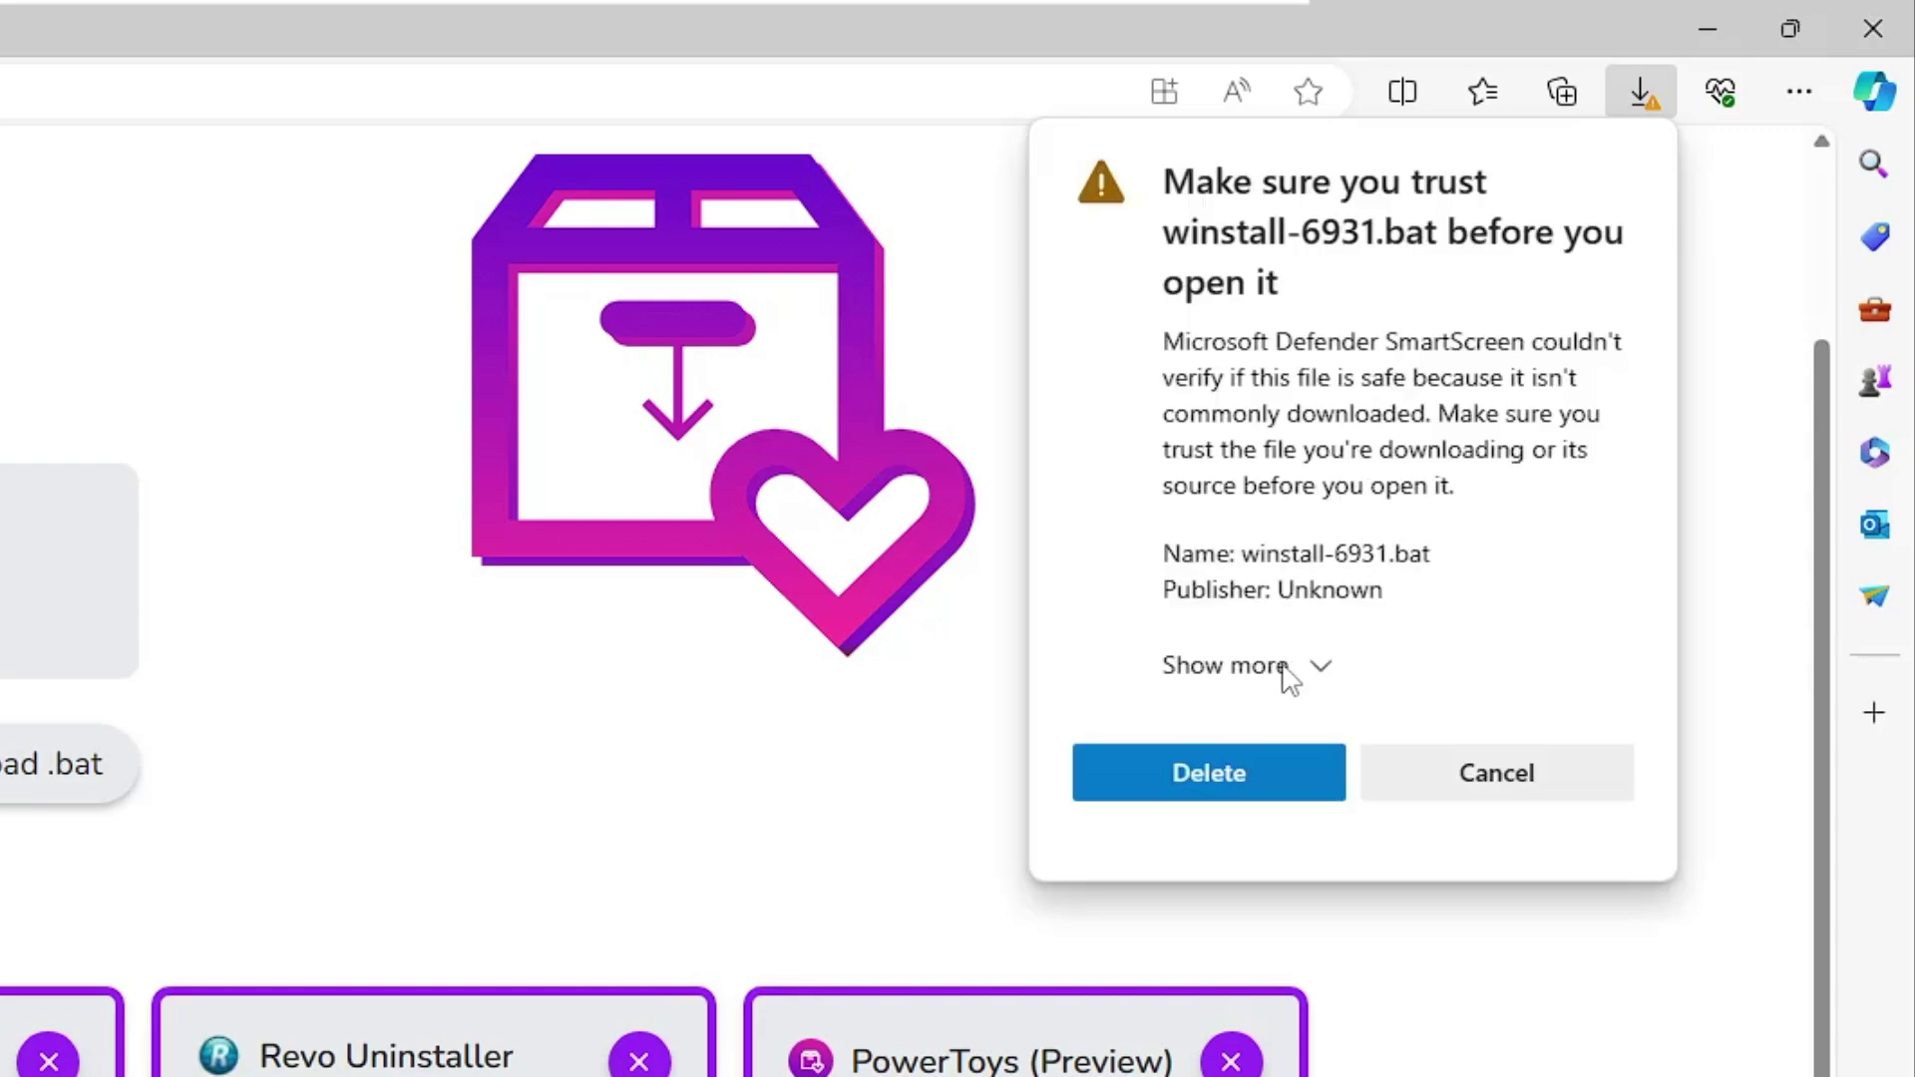
left_click(1326, 678)
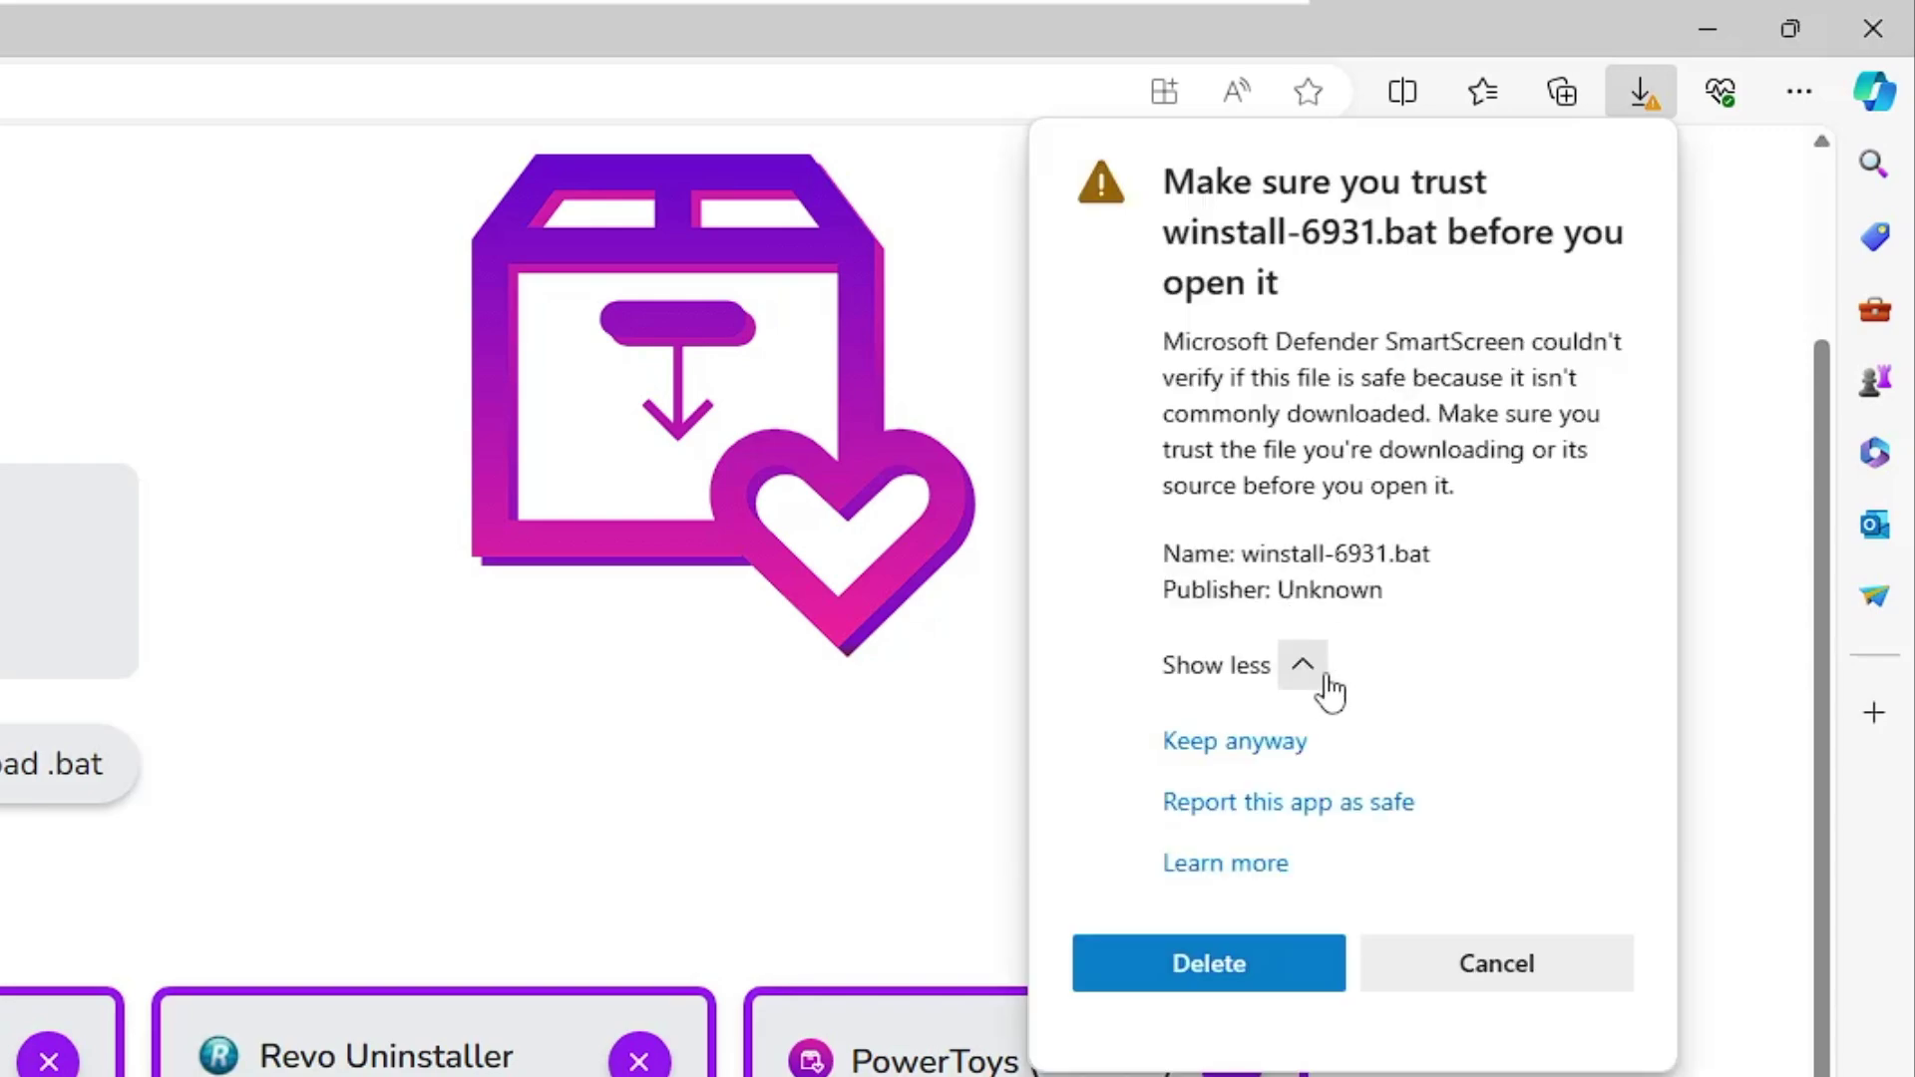
left_click(1263, 743)
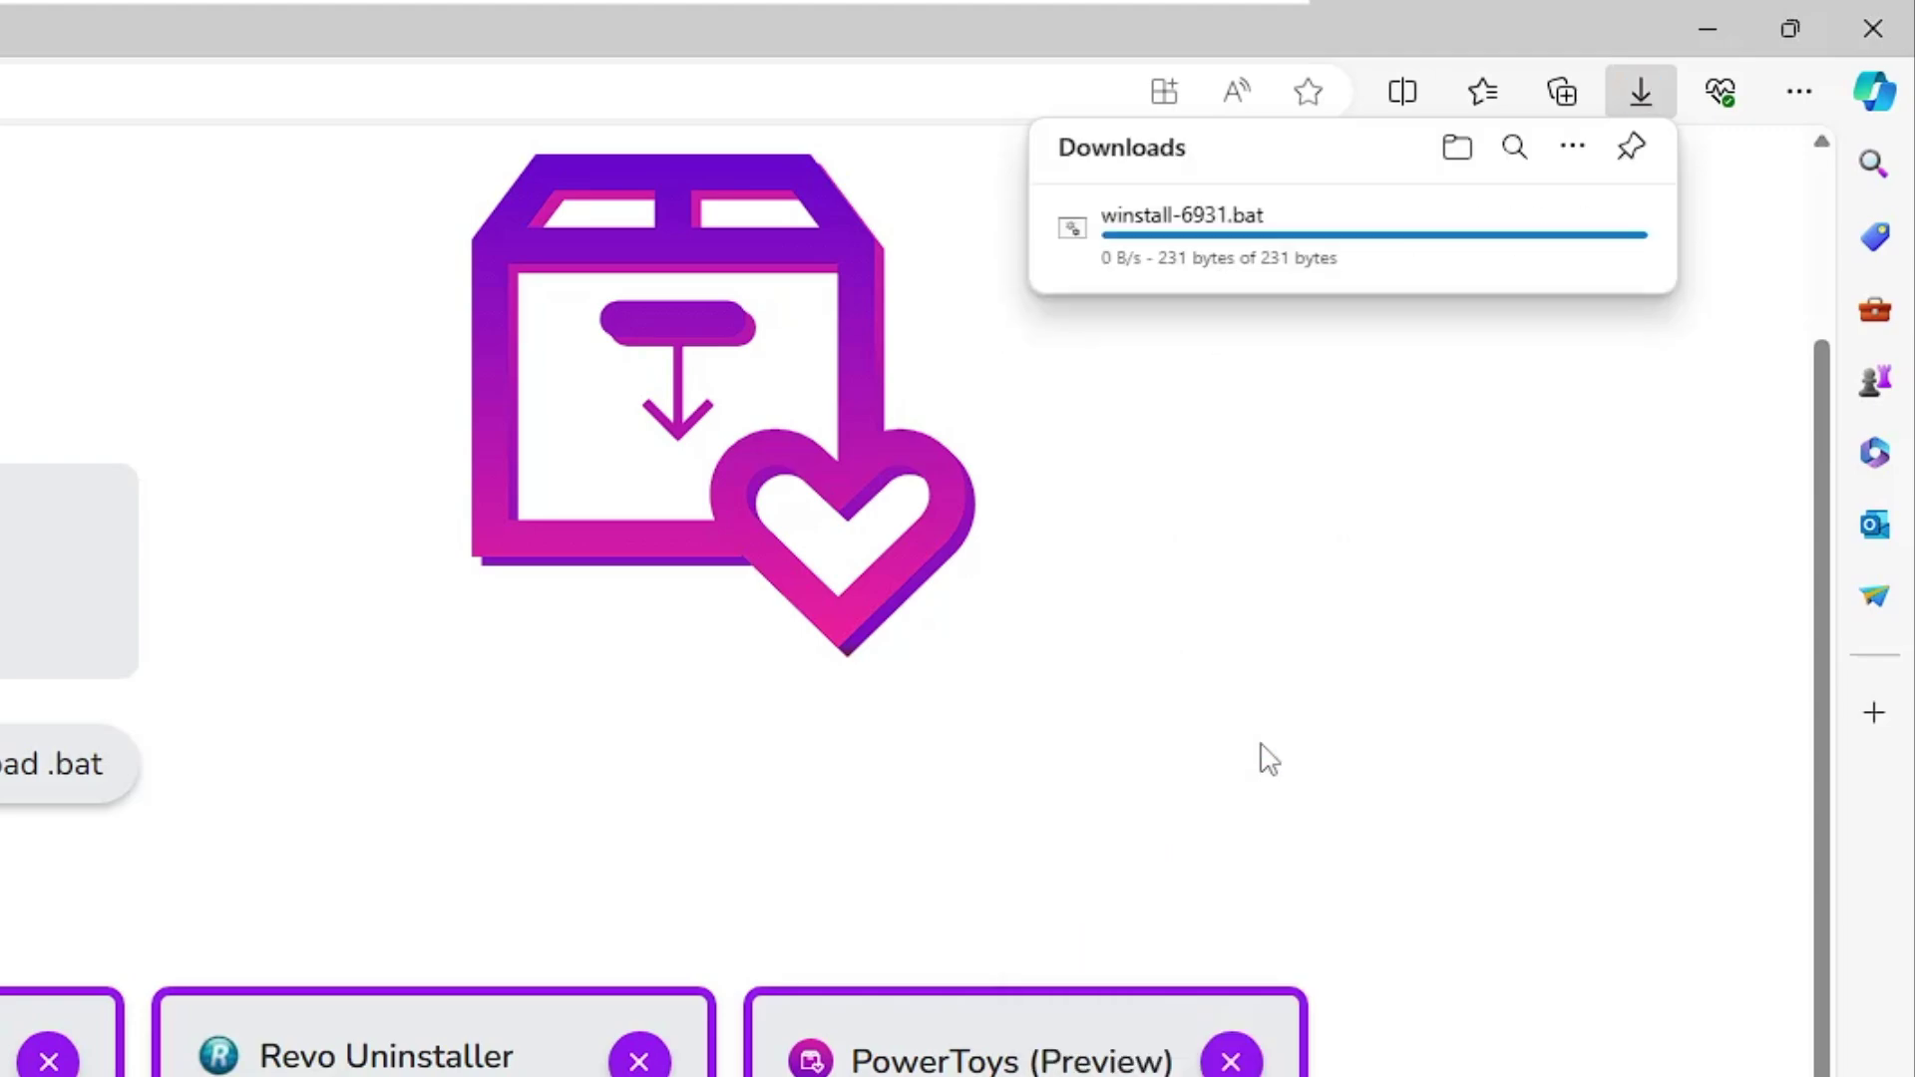
mouse_move(1181, 227)
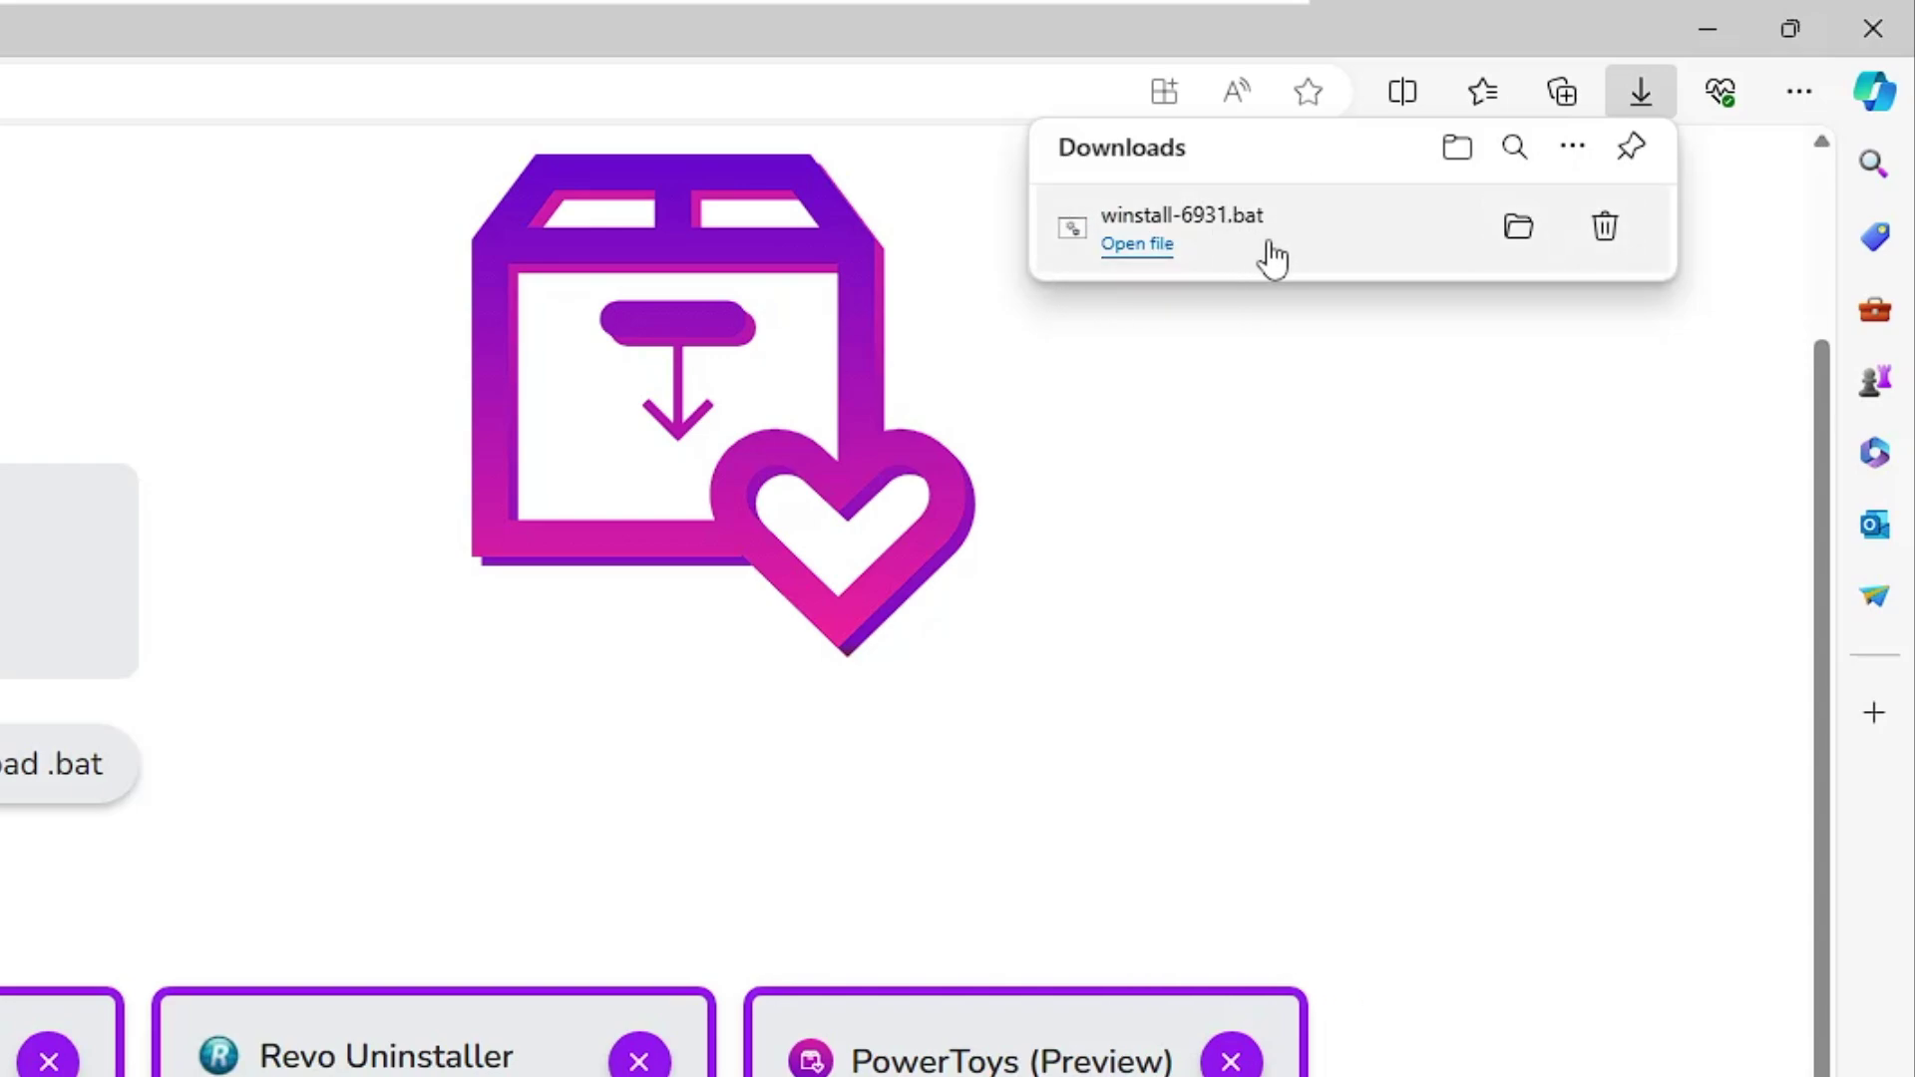
Open winstall-6931 from Downloads in Notepad and review its winget install commands
left_click(1520, 234)
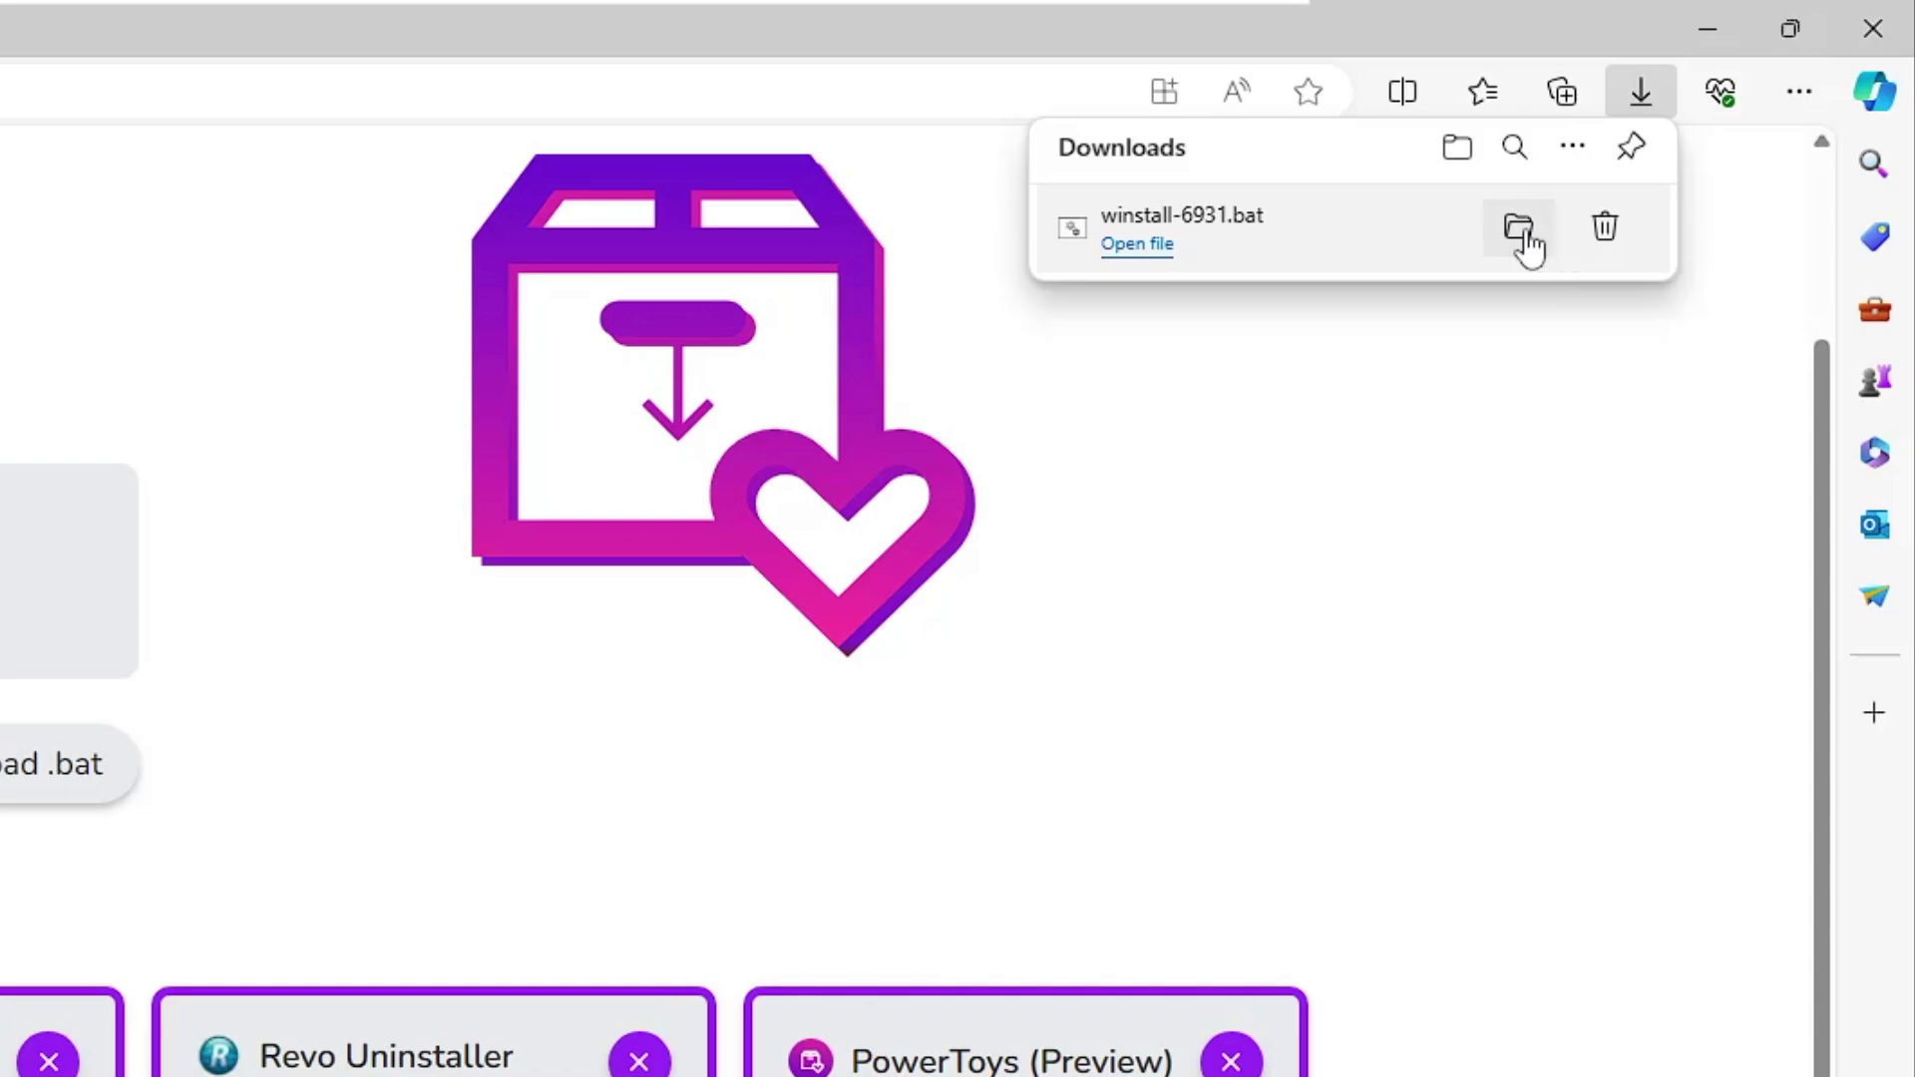
mouse_move(448, 413)
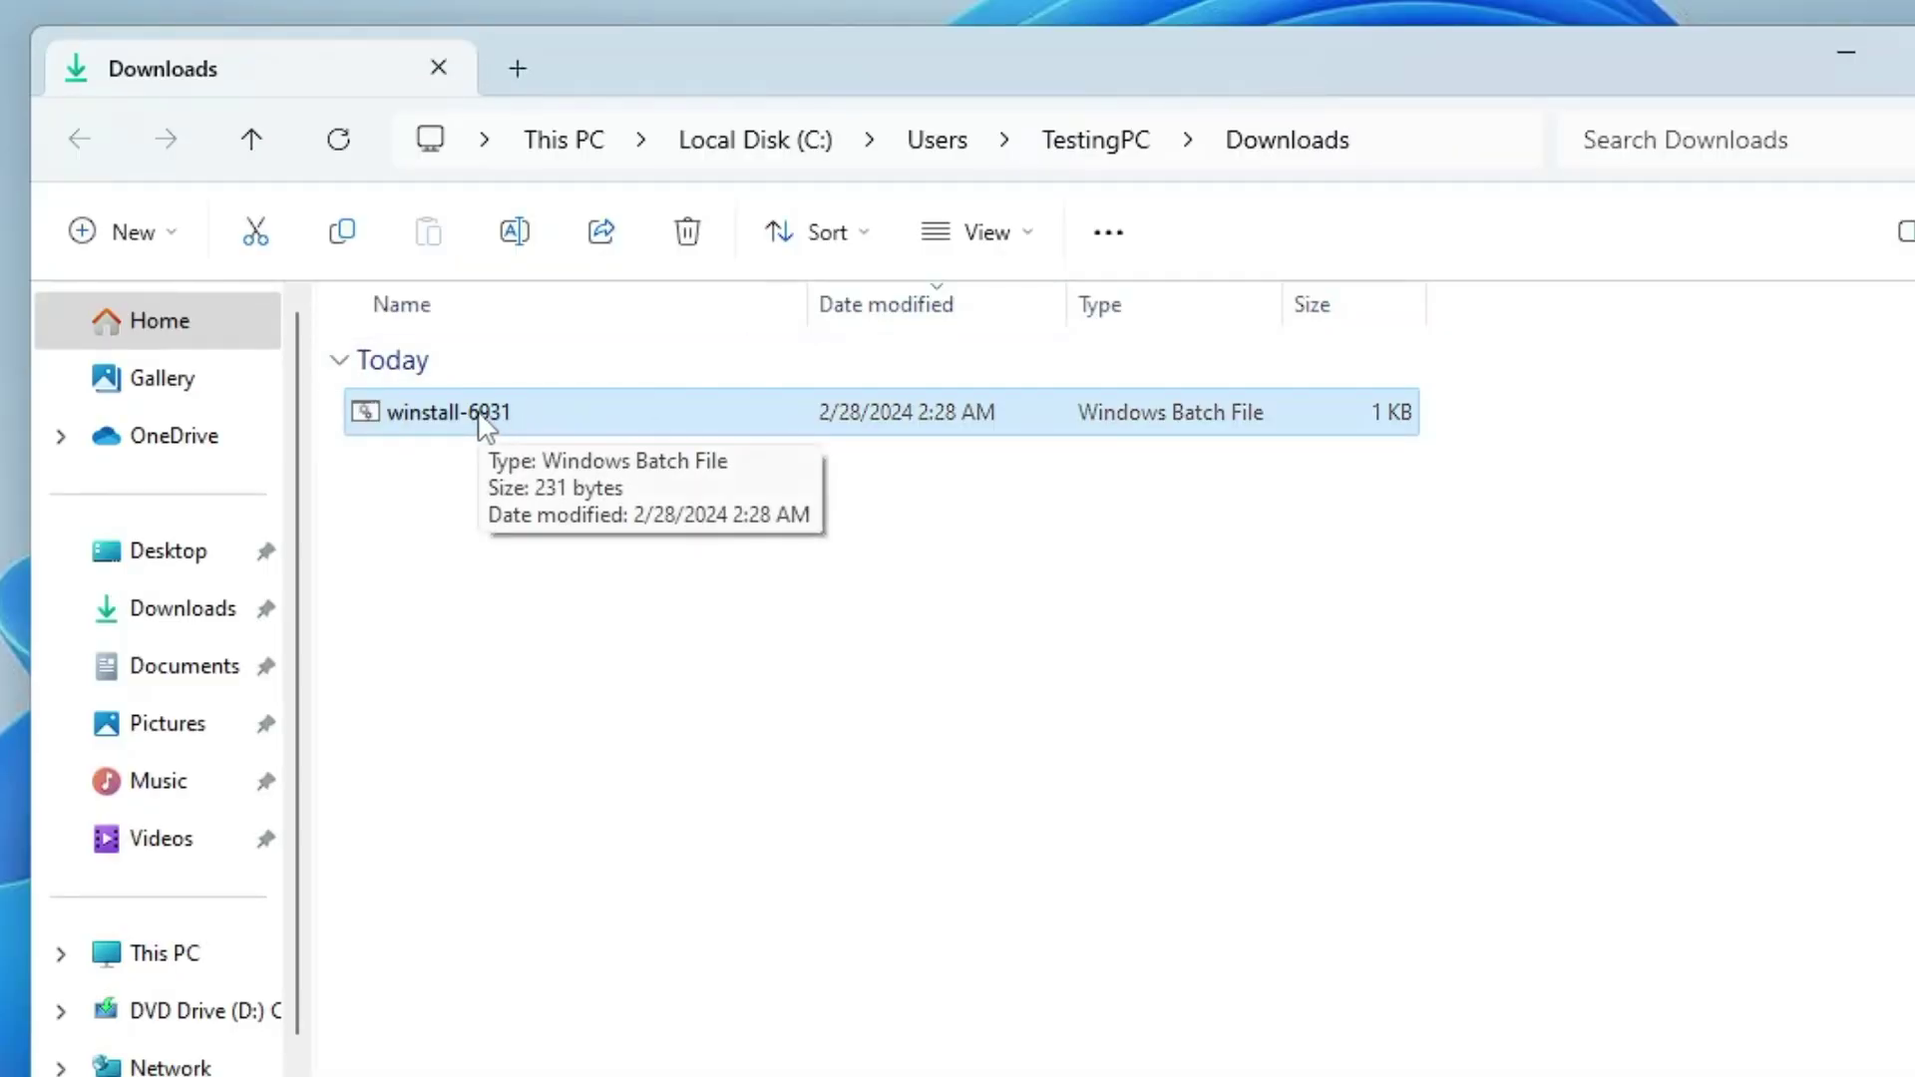
right_click(485, 423)
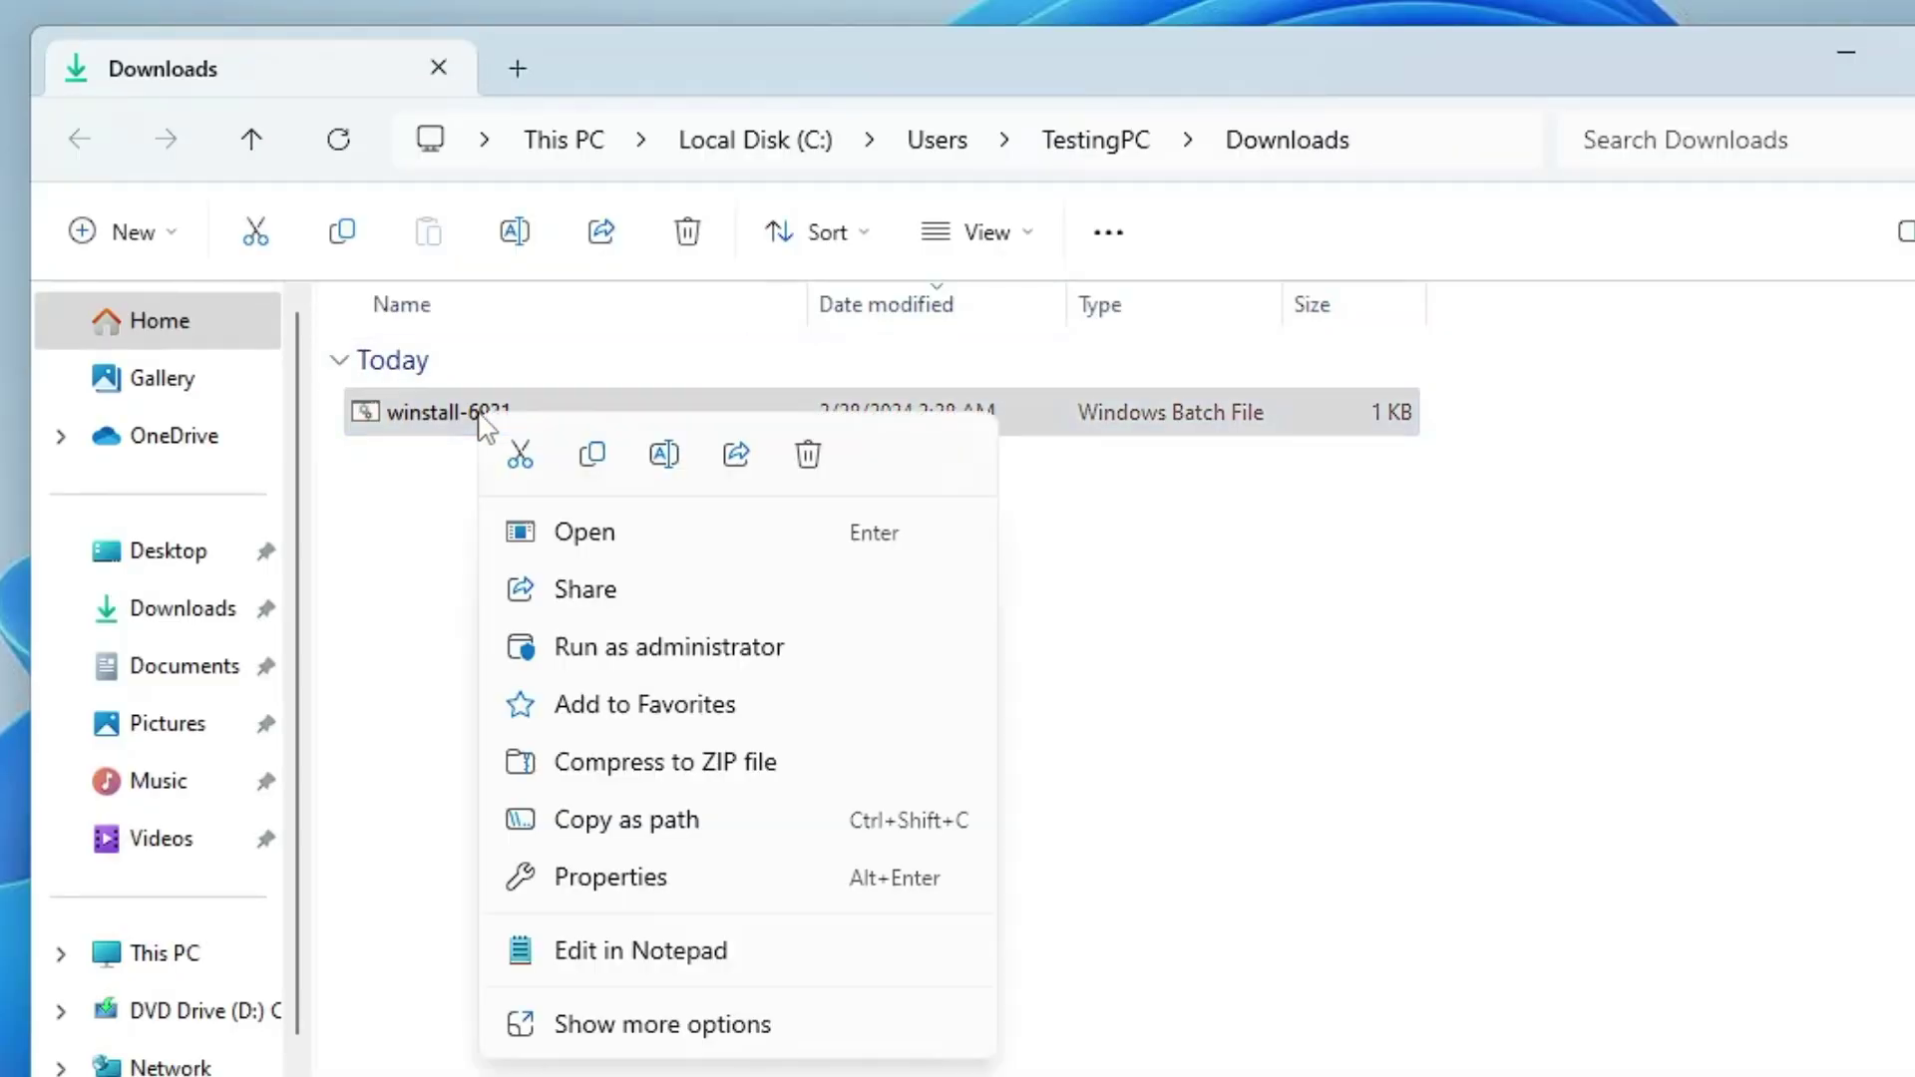
left_click(633, 957)
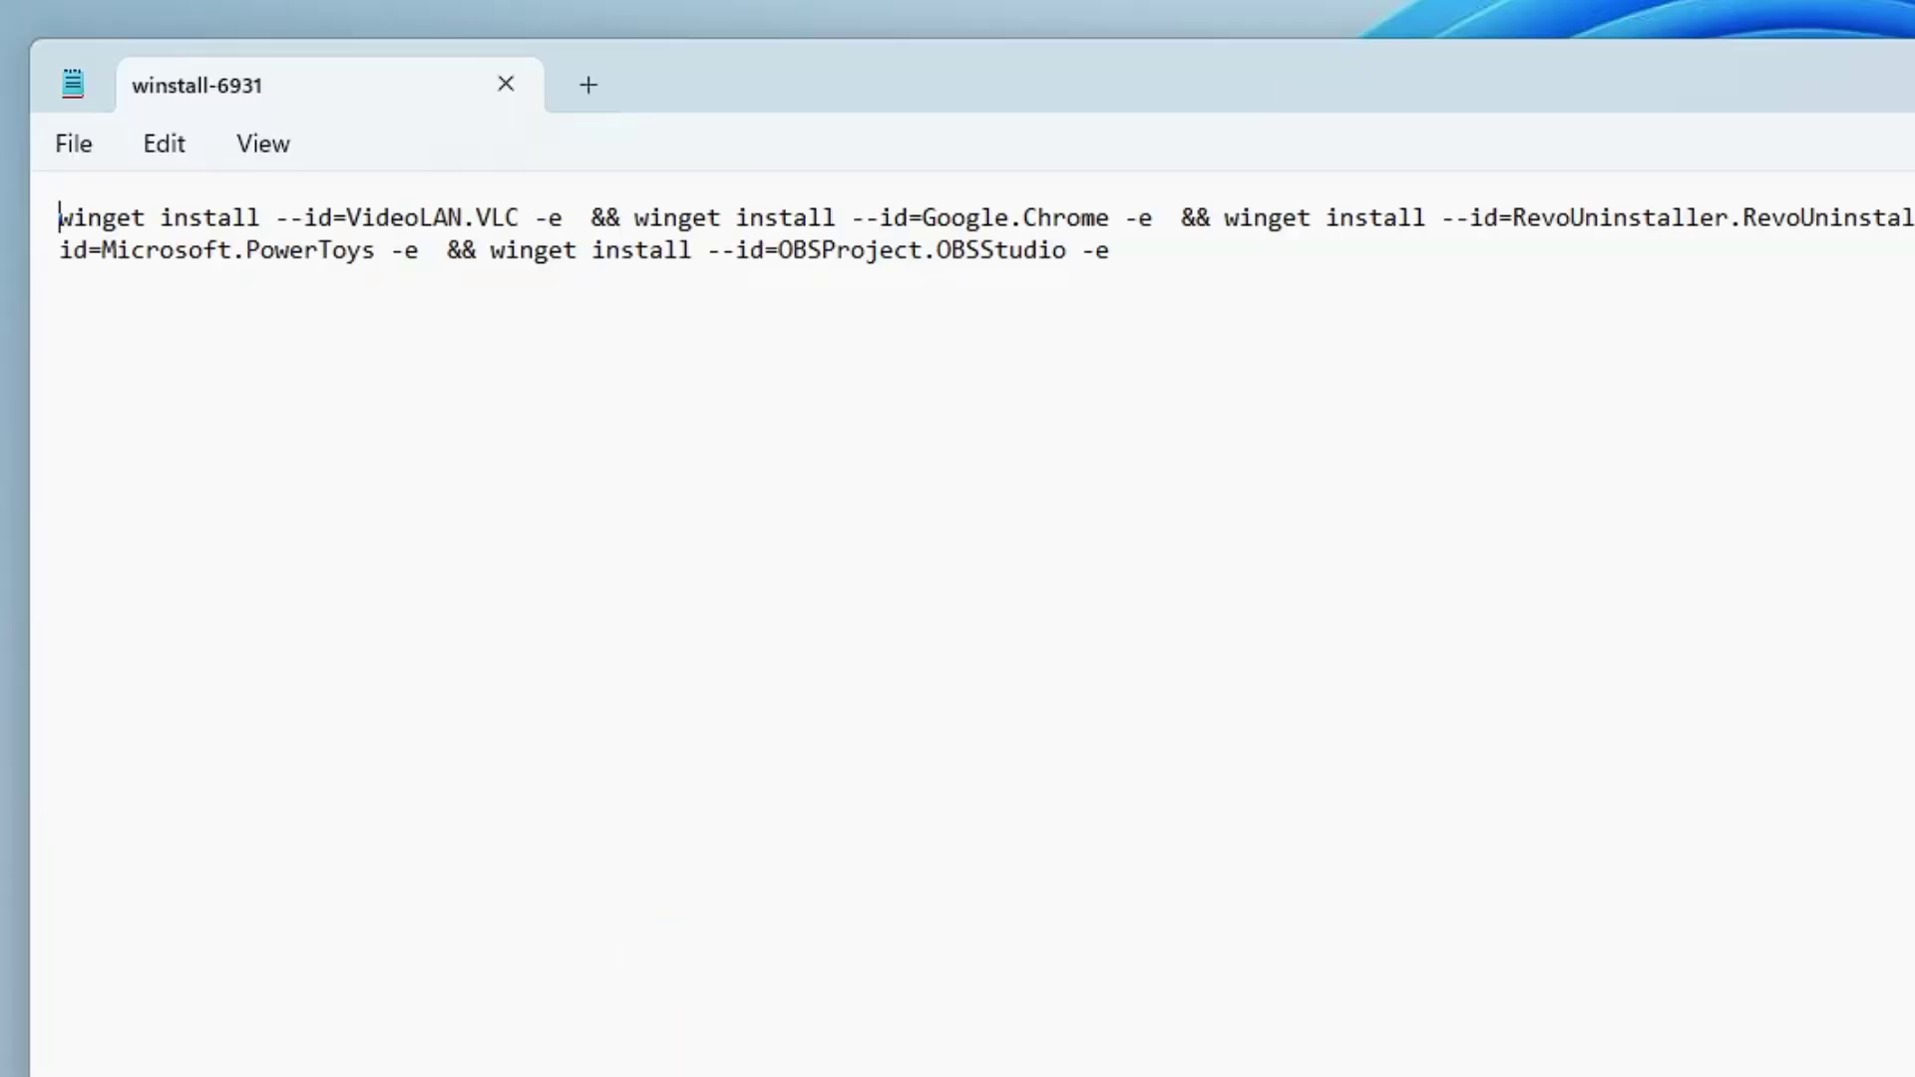
left_click_drag(908, 217, 1080, 219)
left_click_drag(1224, 218, 1310, 219)
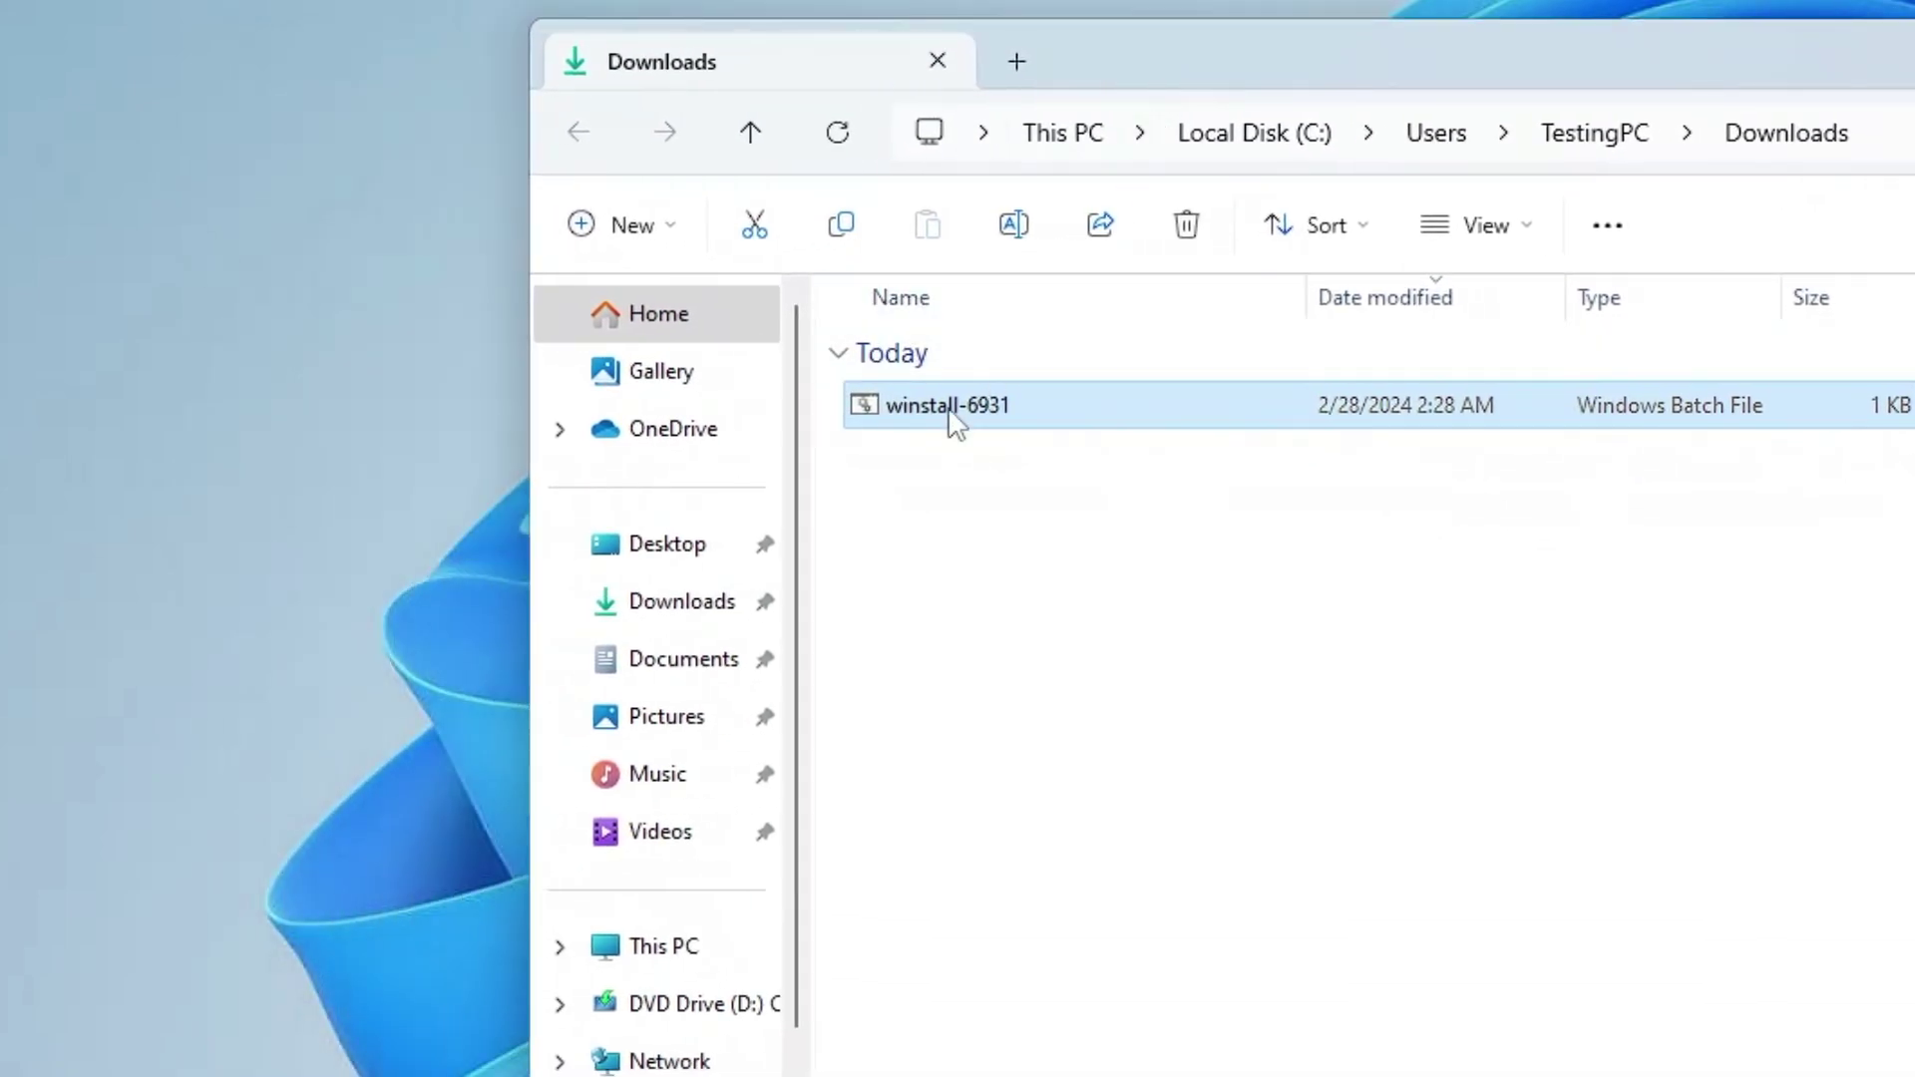
Run winstall-6931 as administrator, approve UAC and accept the source terms with Y
right_click(969, 412)
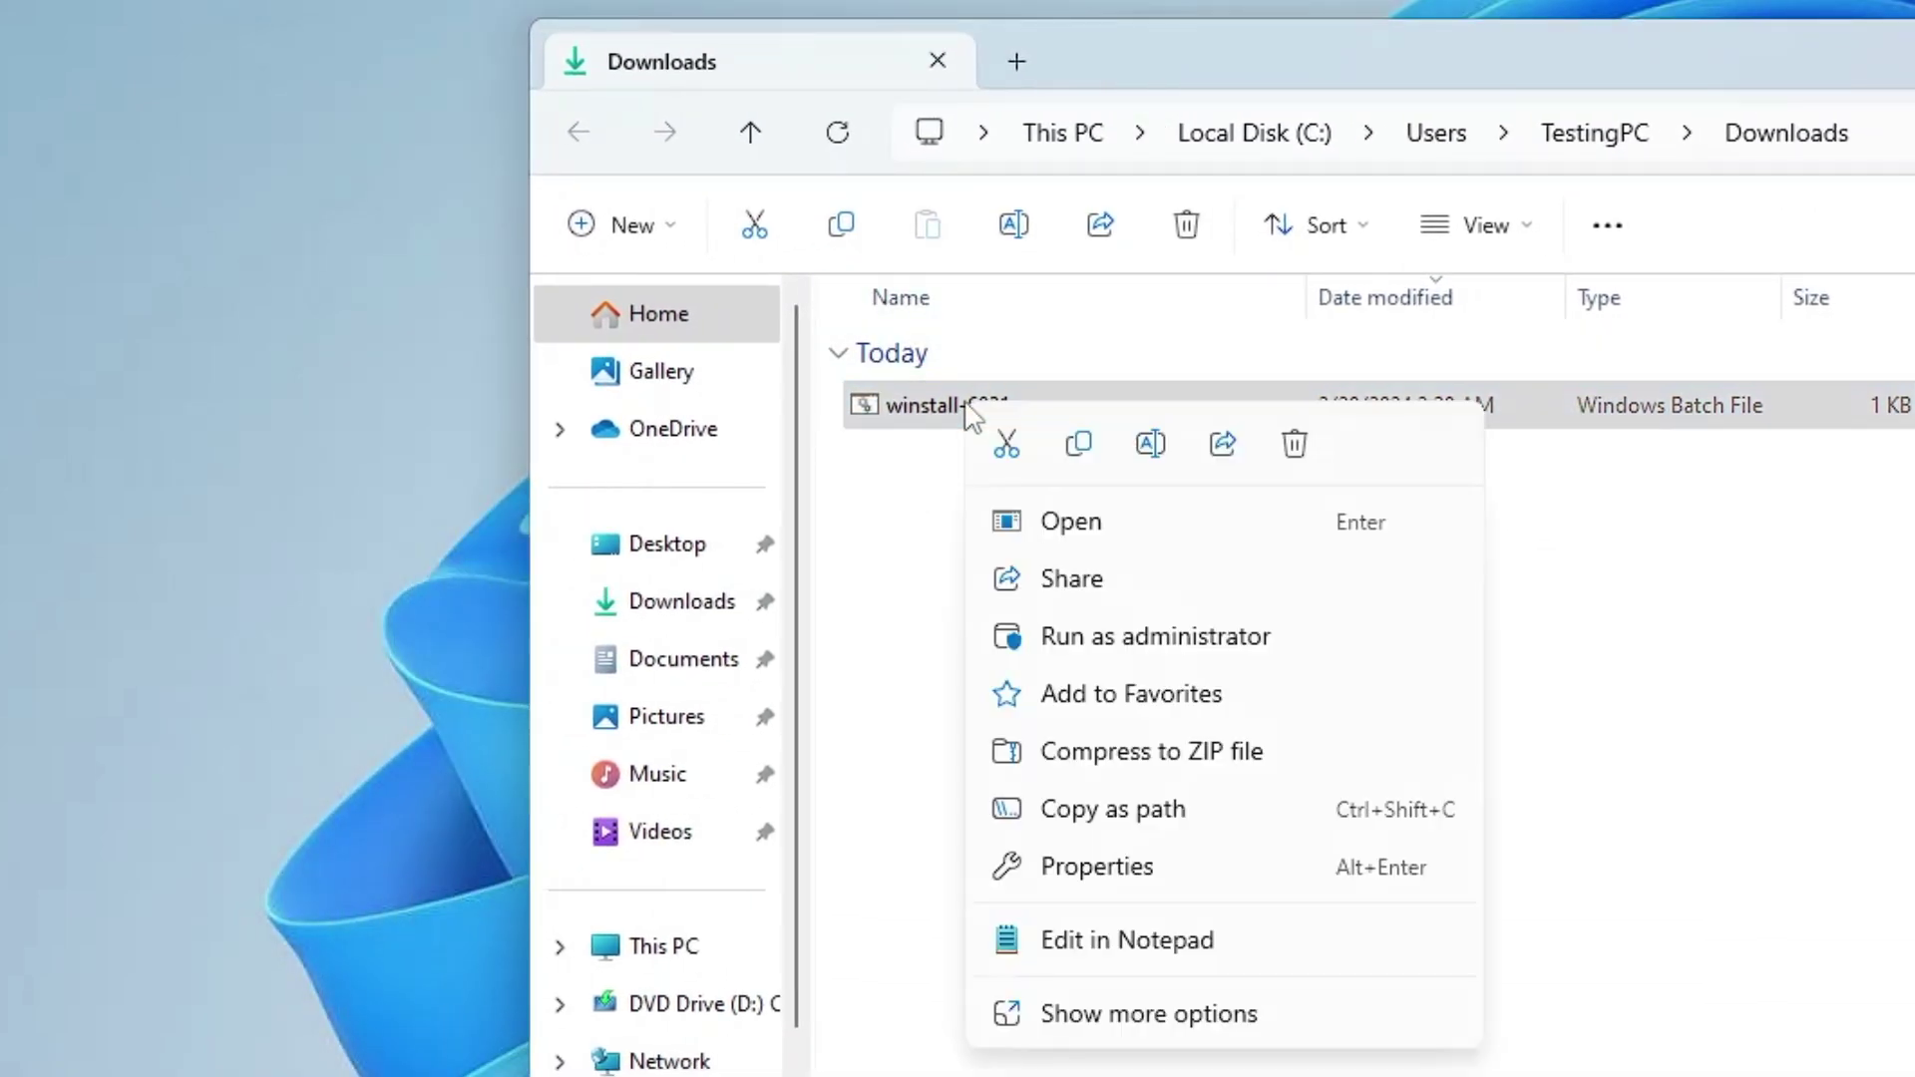
left_click(1110, 638)
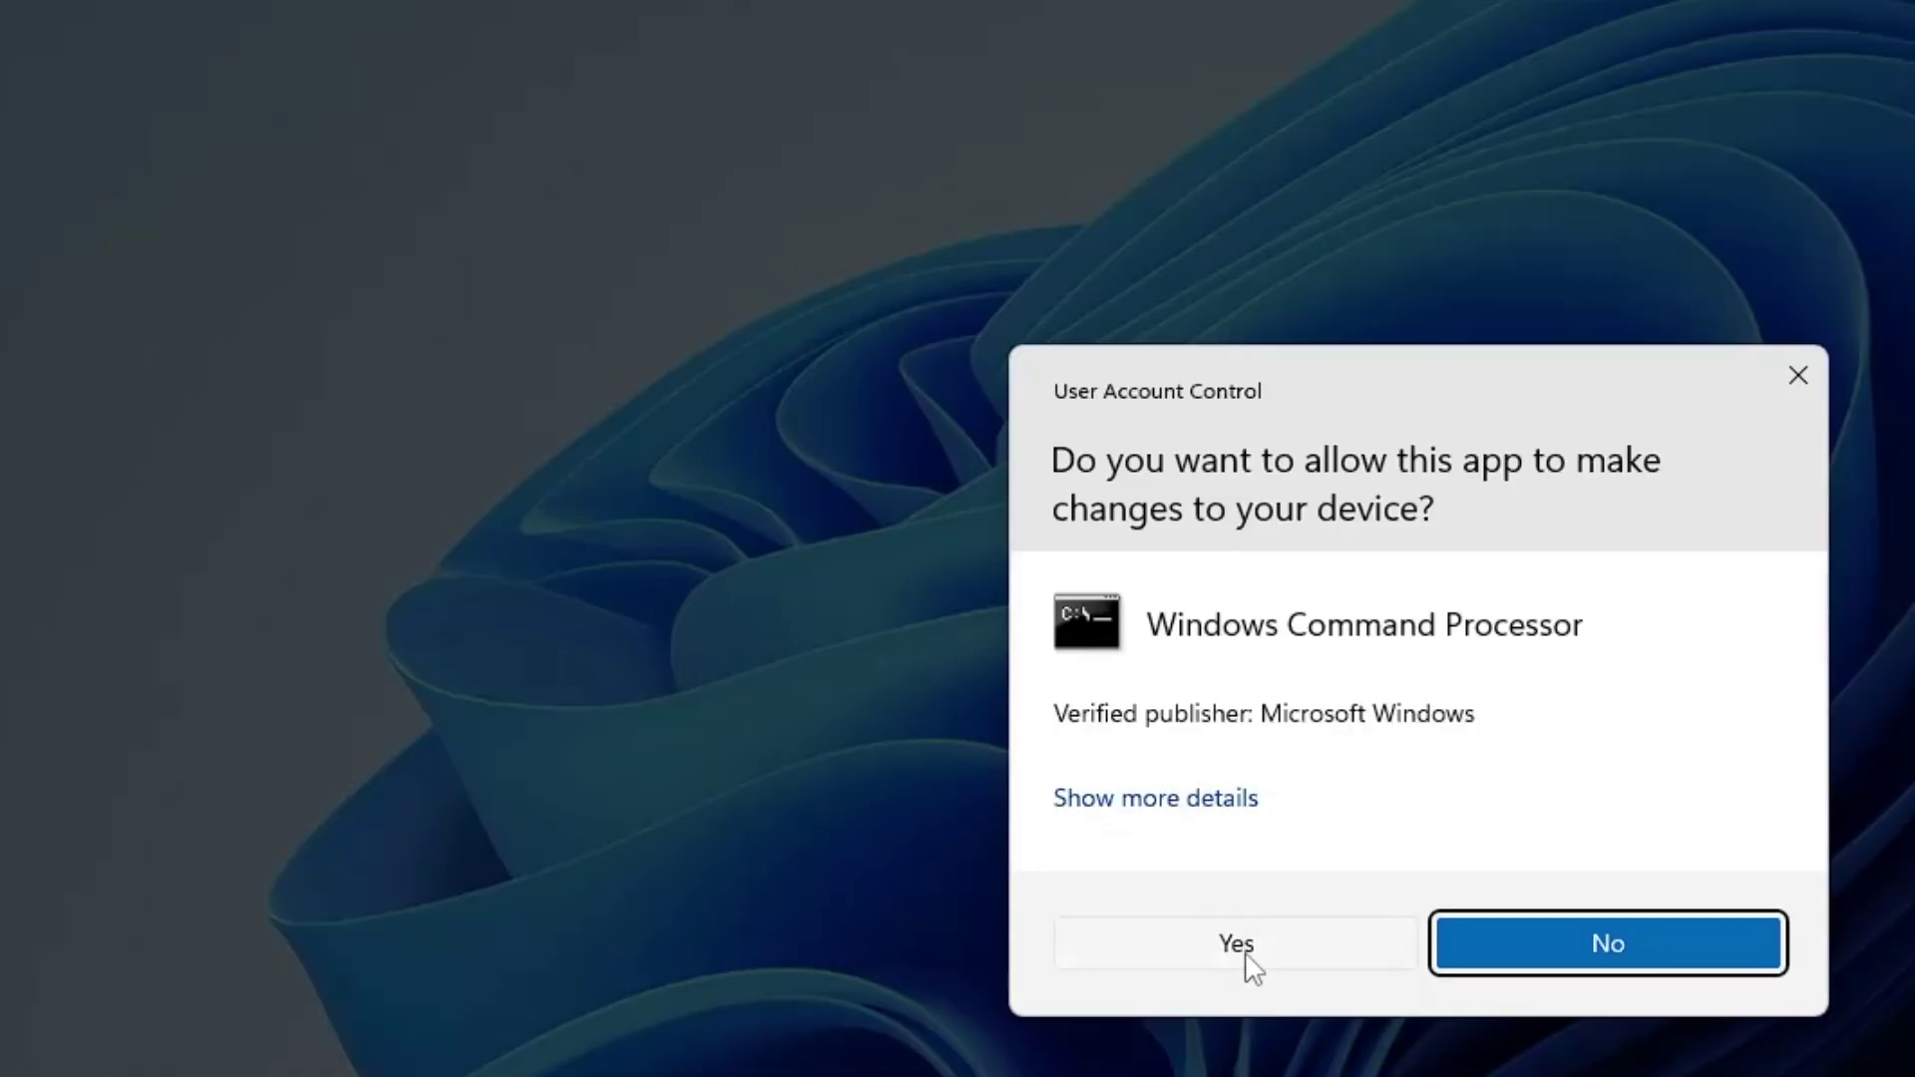
left_click(1246, 955)
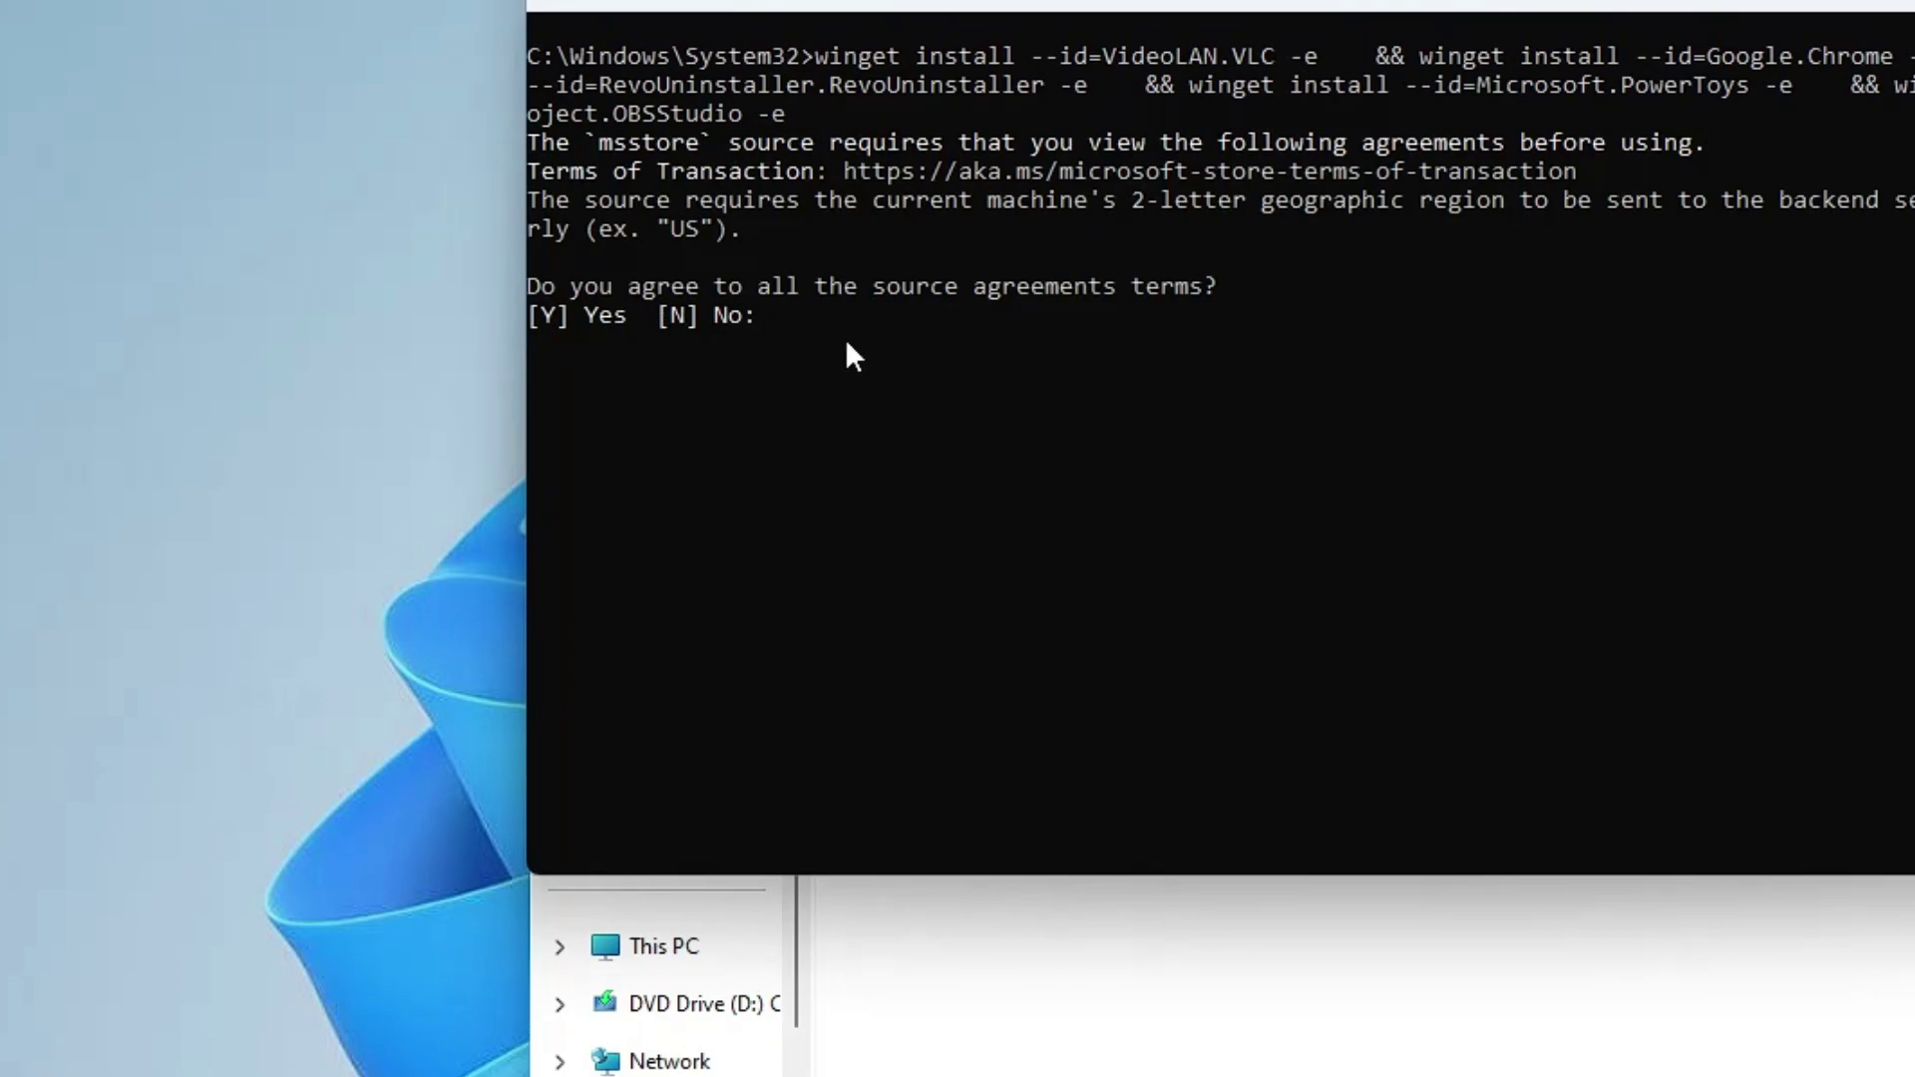
type("Y")
key("Return")
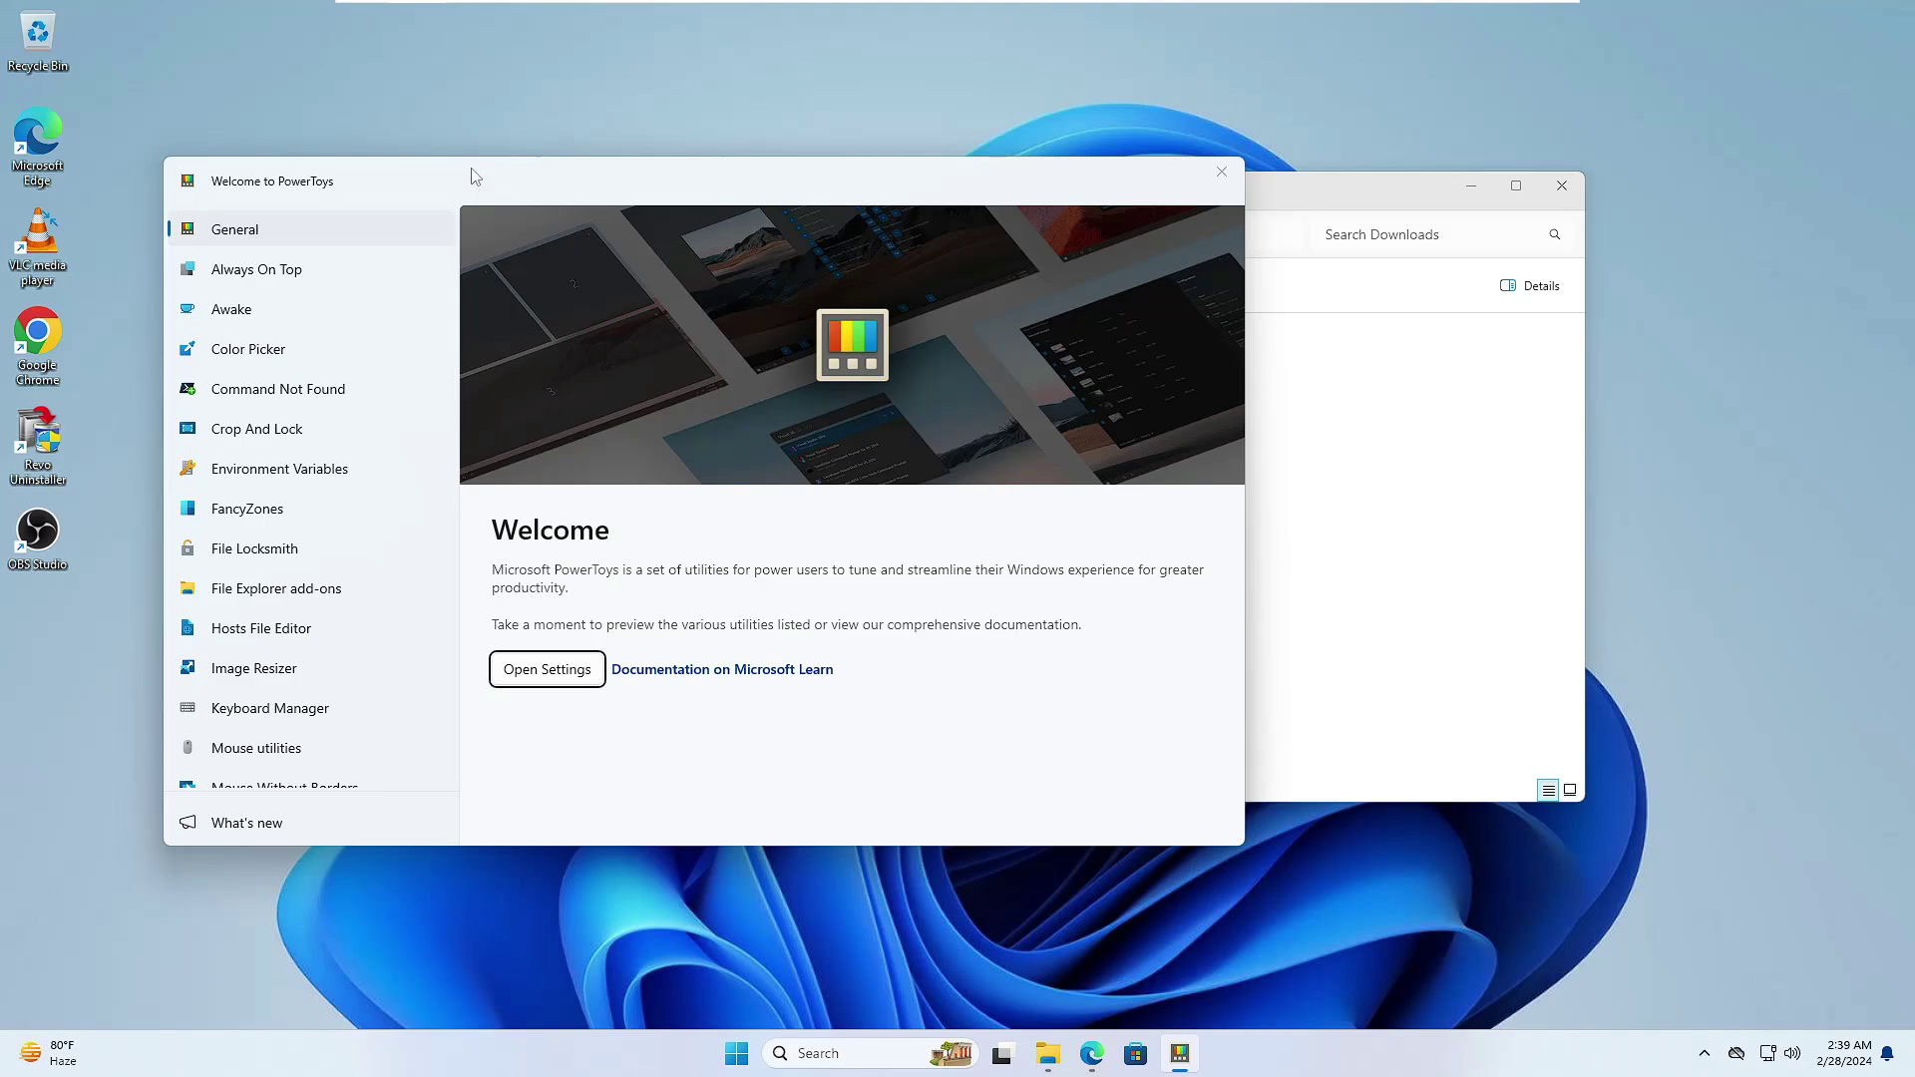
Close the PowerToys welcome window and the Downloads folder window
left_click_drag(475, 177, 764, 200)
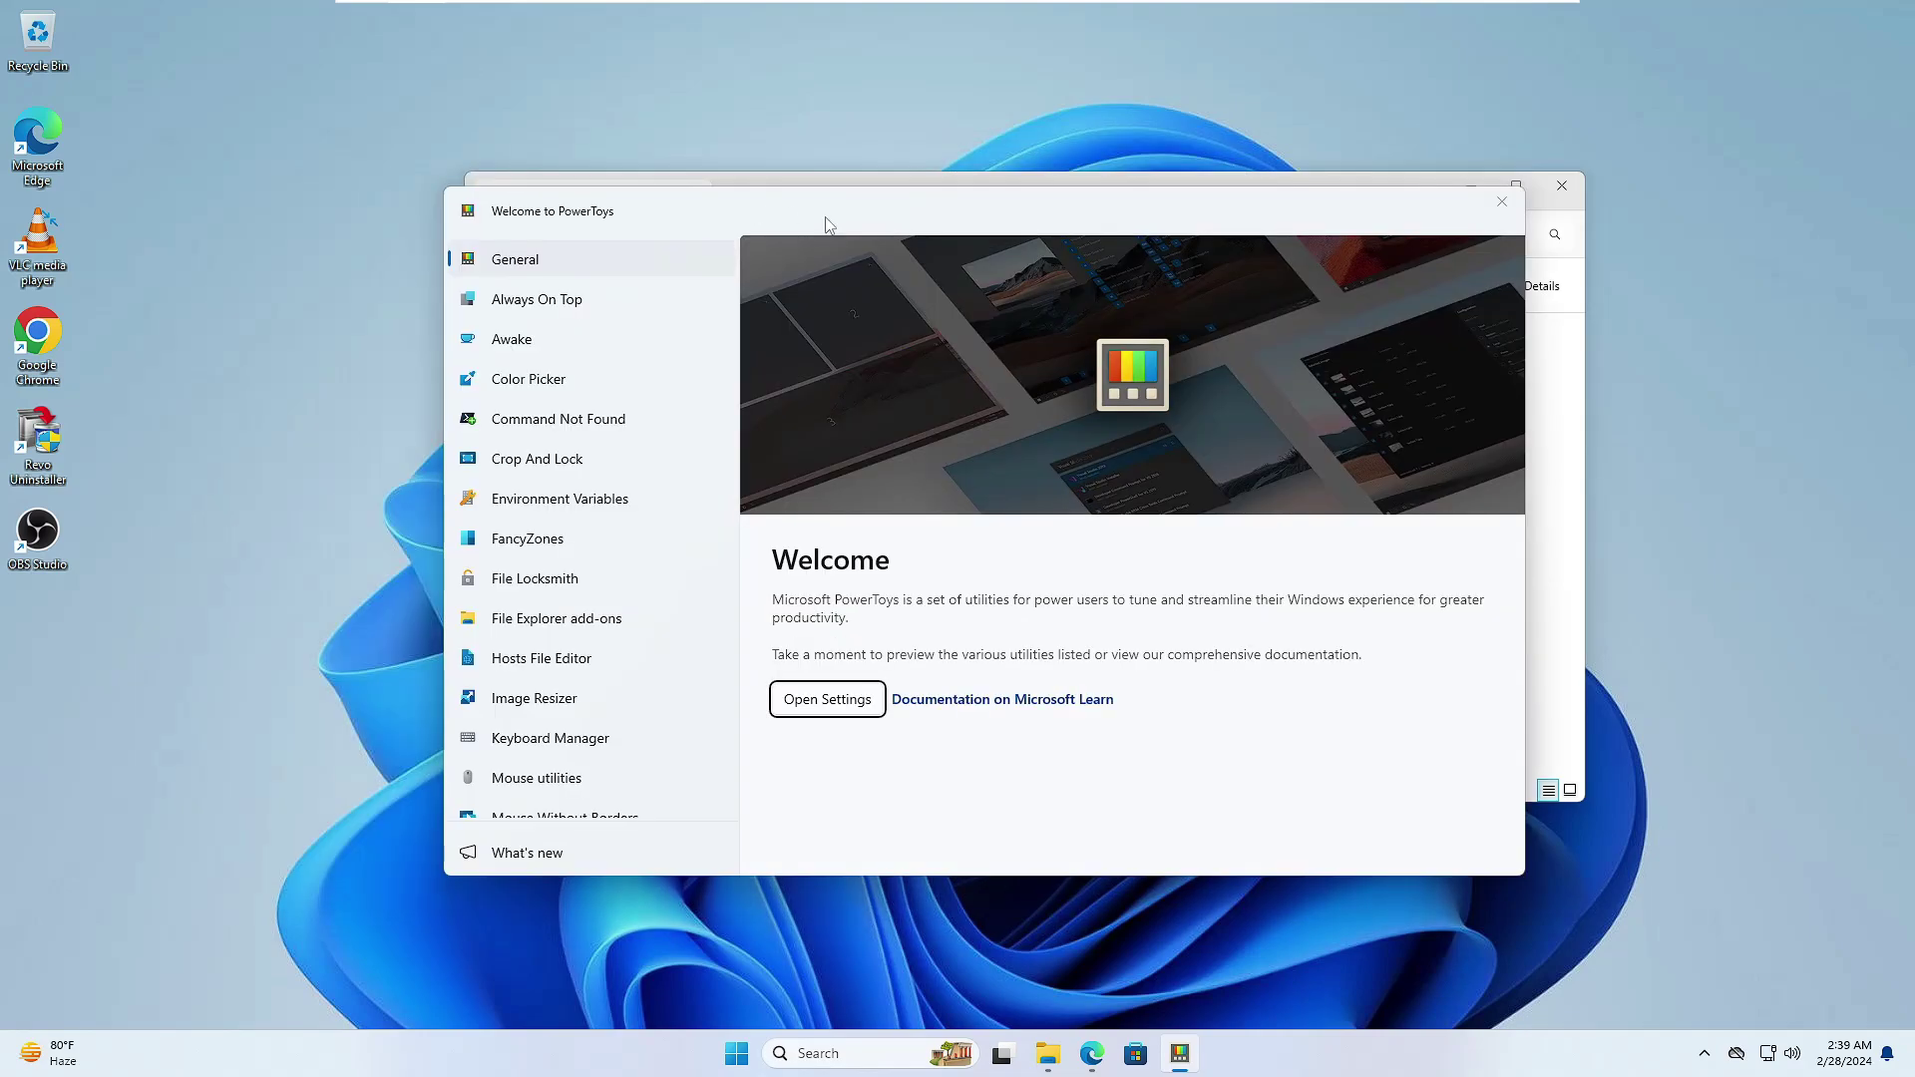
left_click(1503, 195)
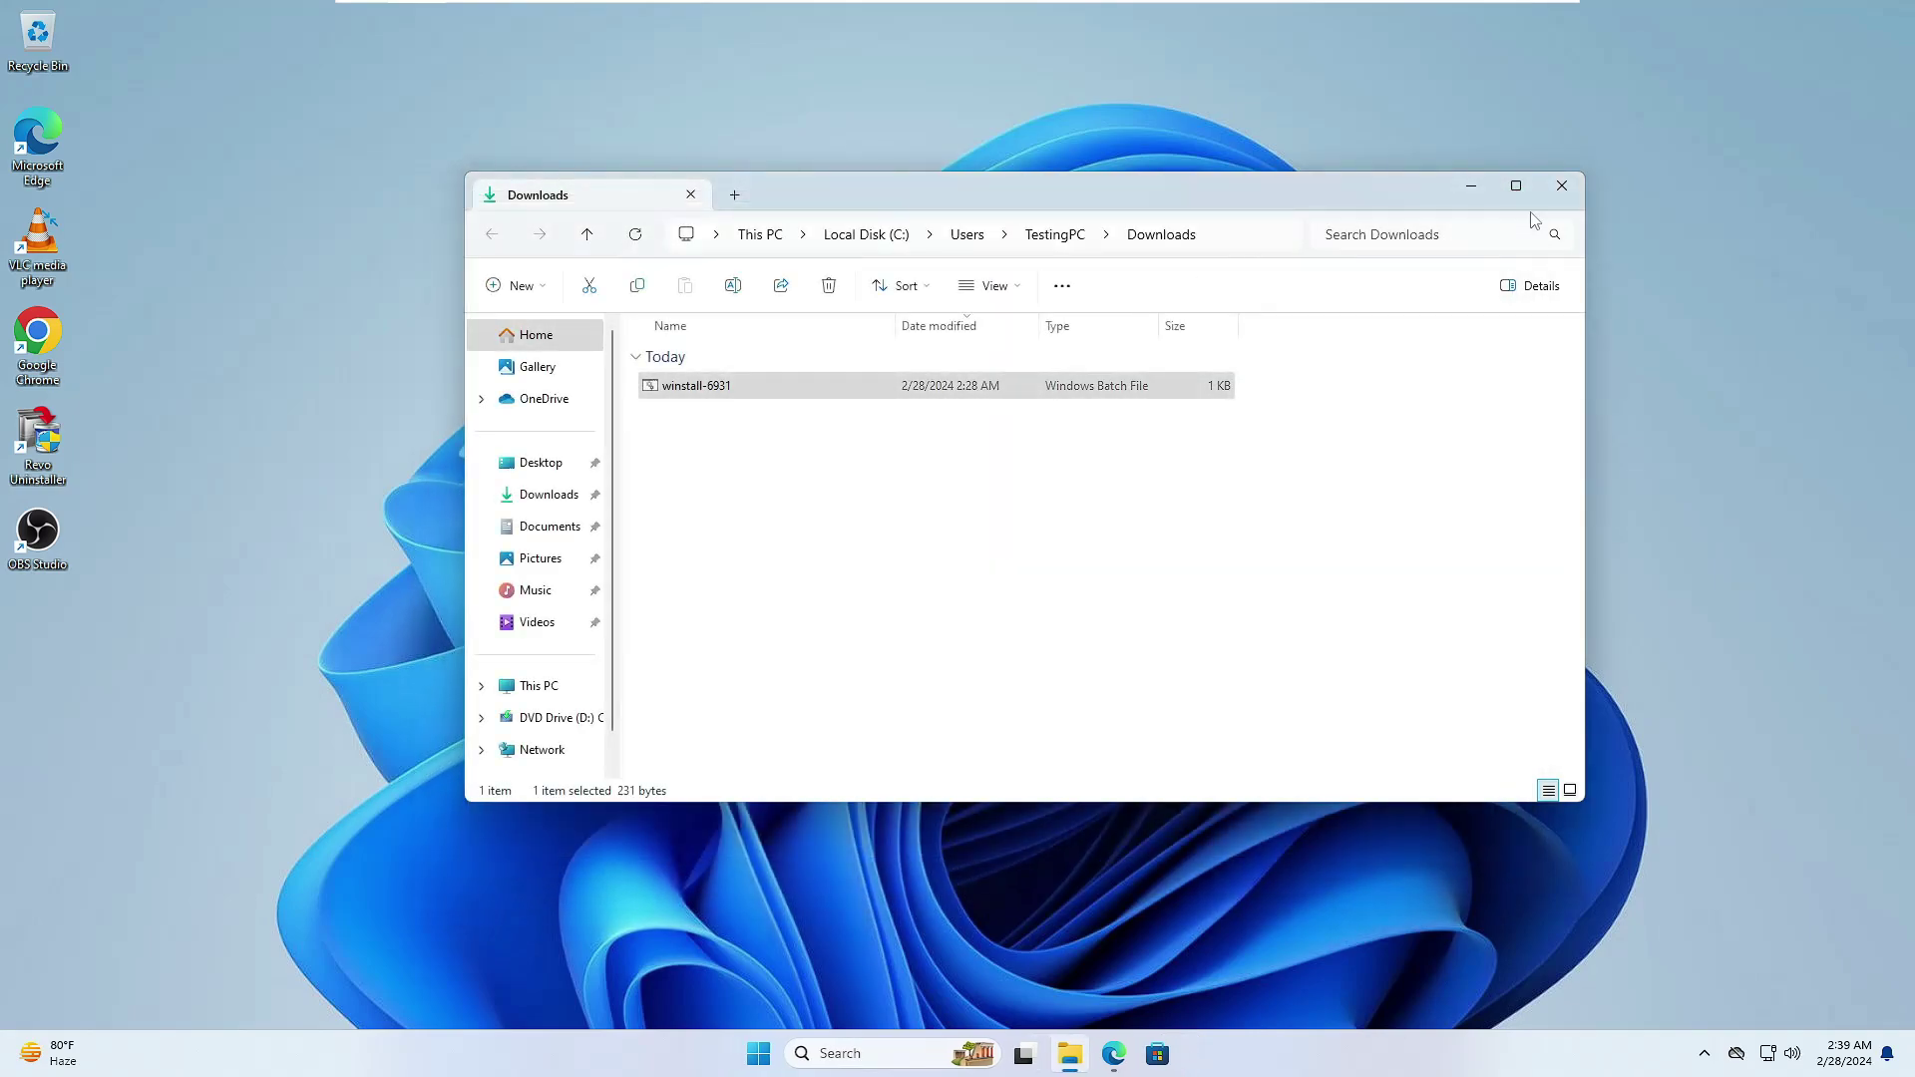
left_click(1562, 185)
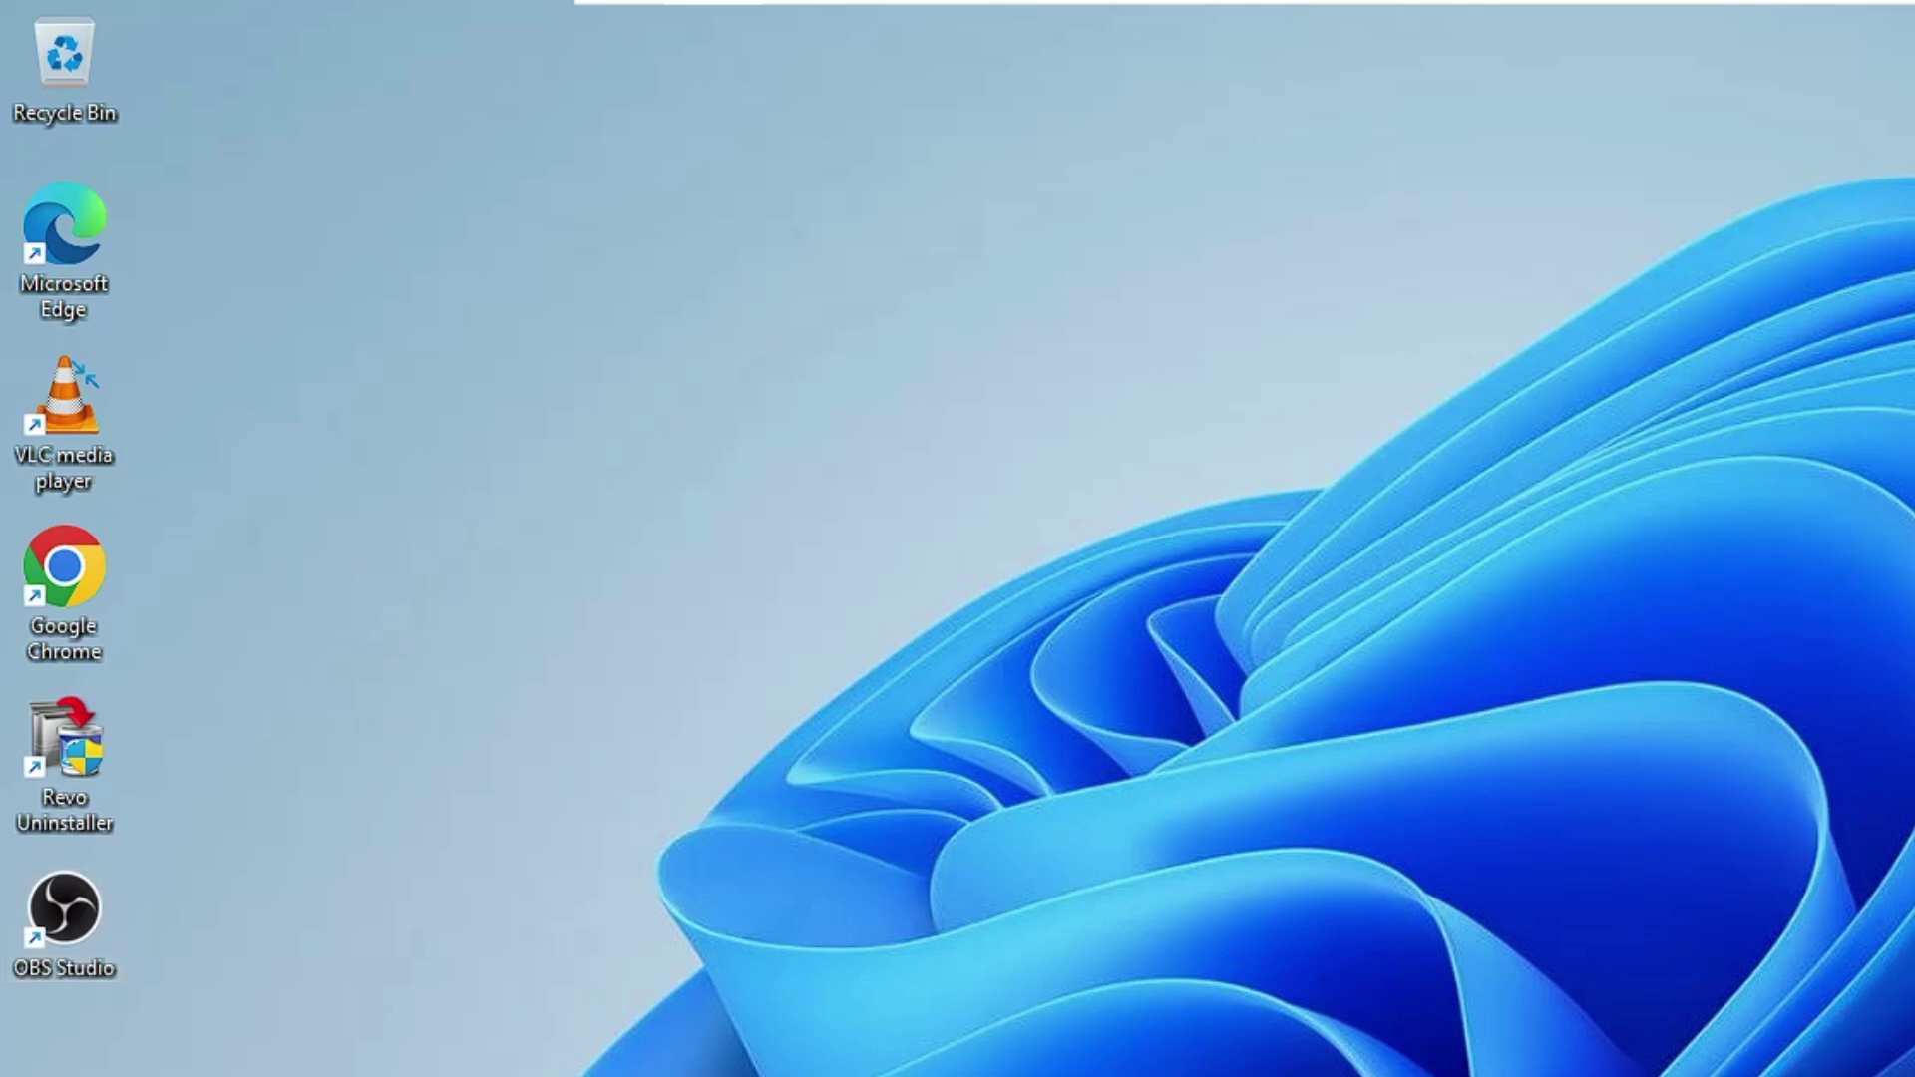
key("super")
type("power")
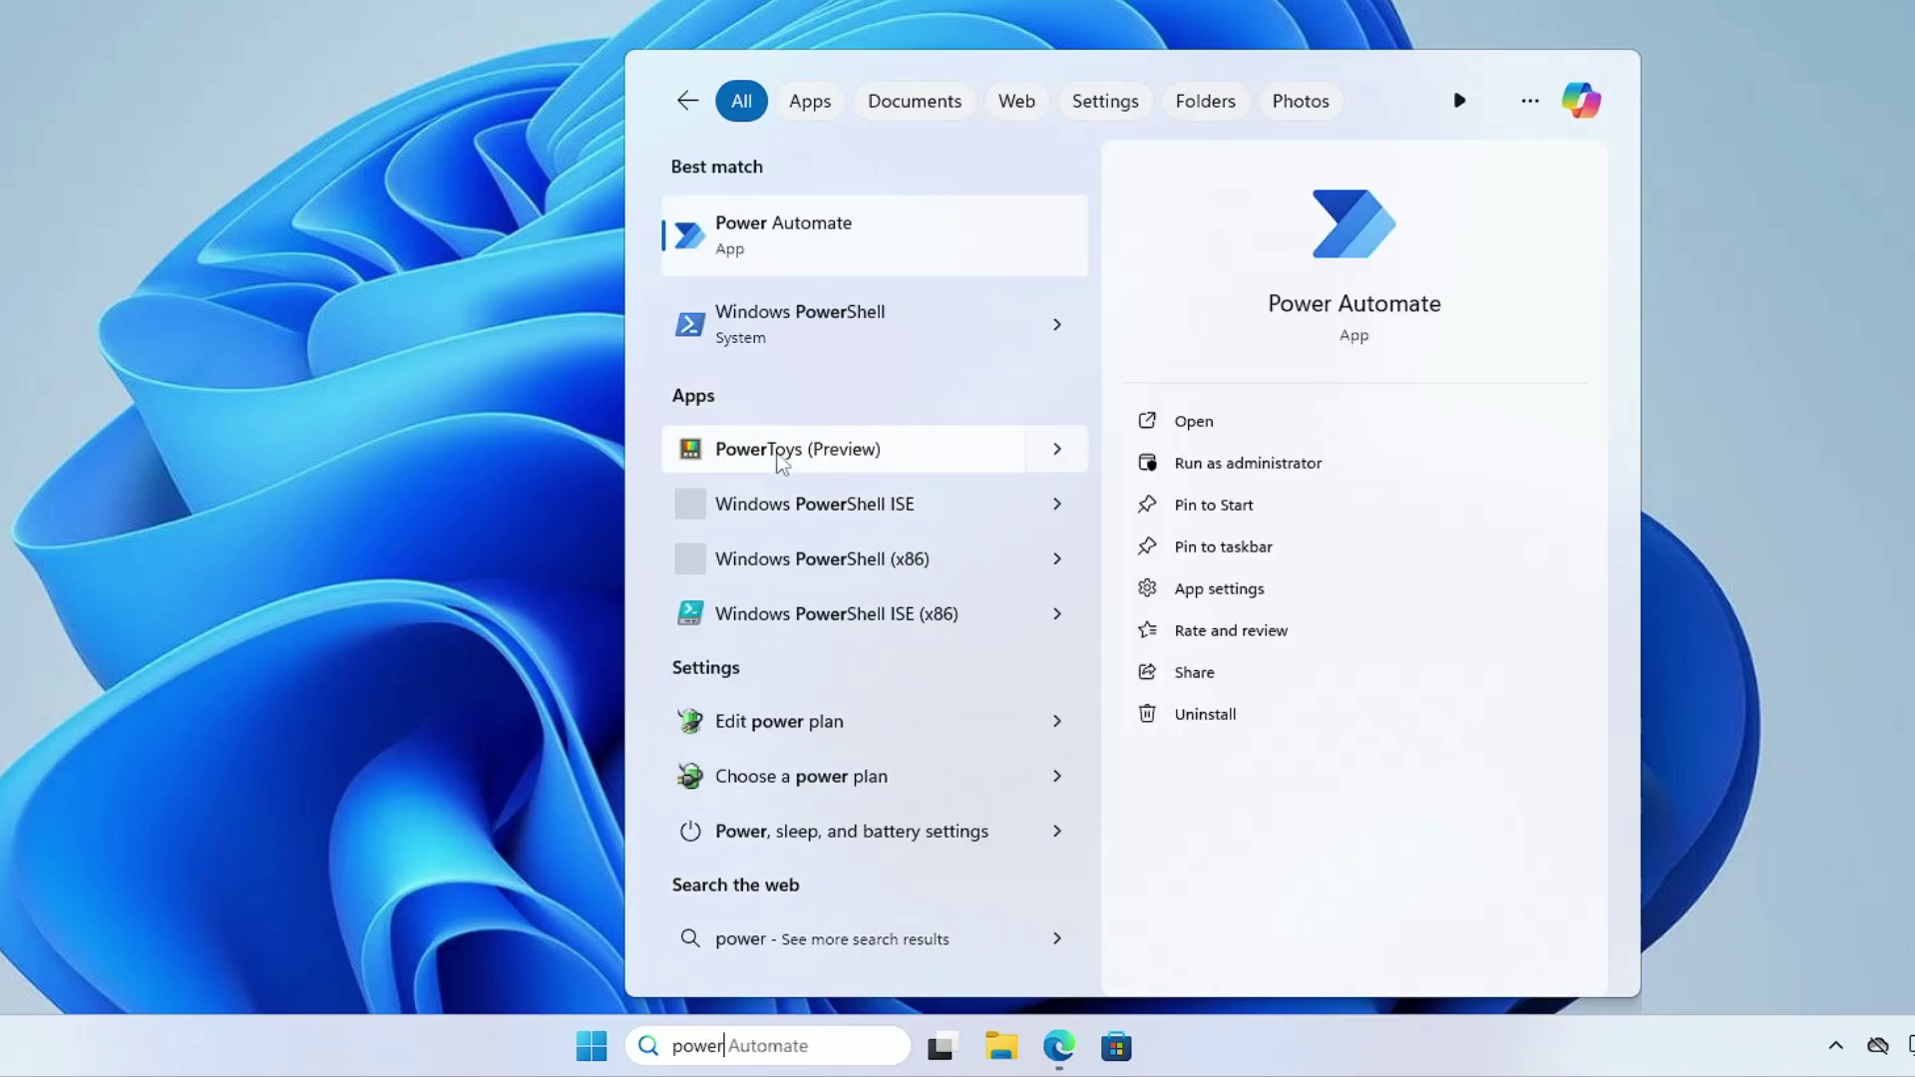
left_click(492, 251)
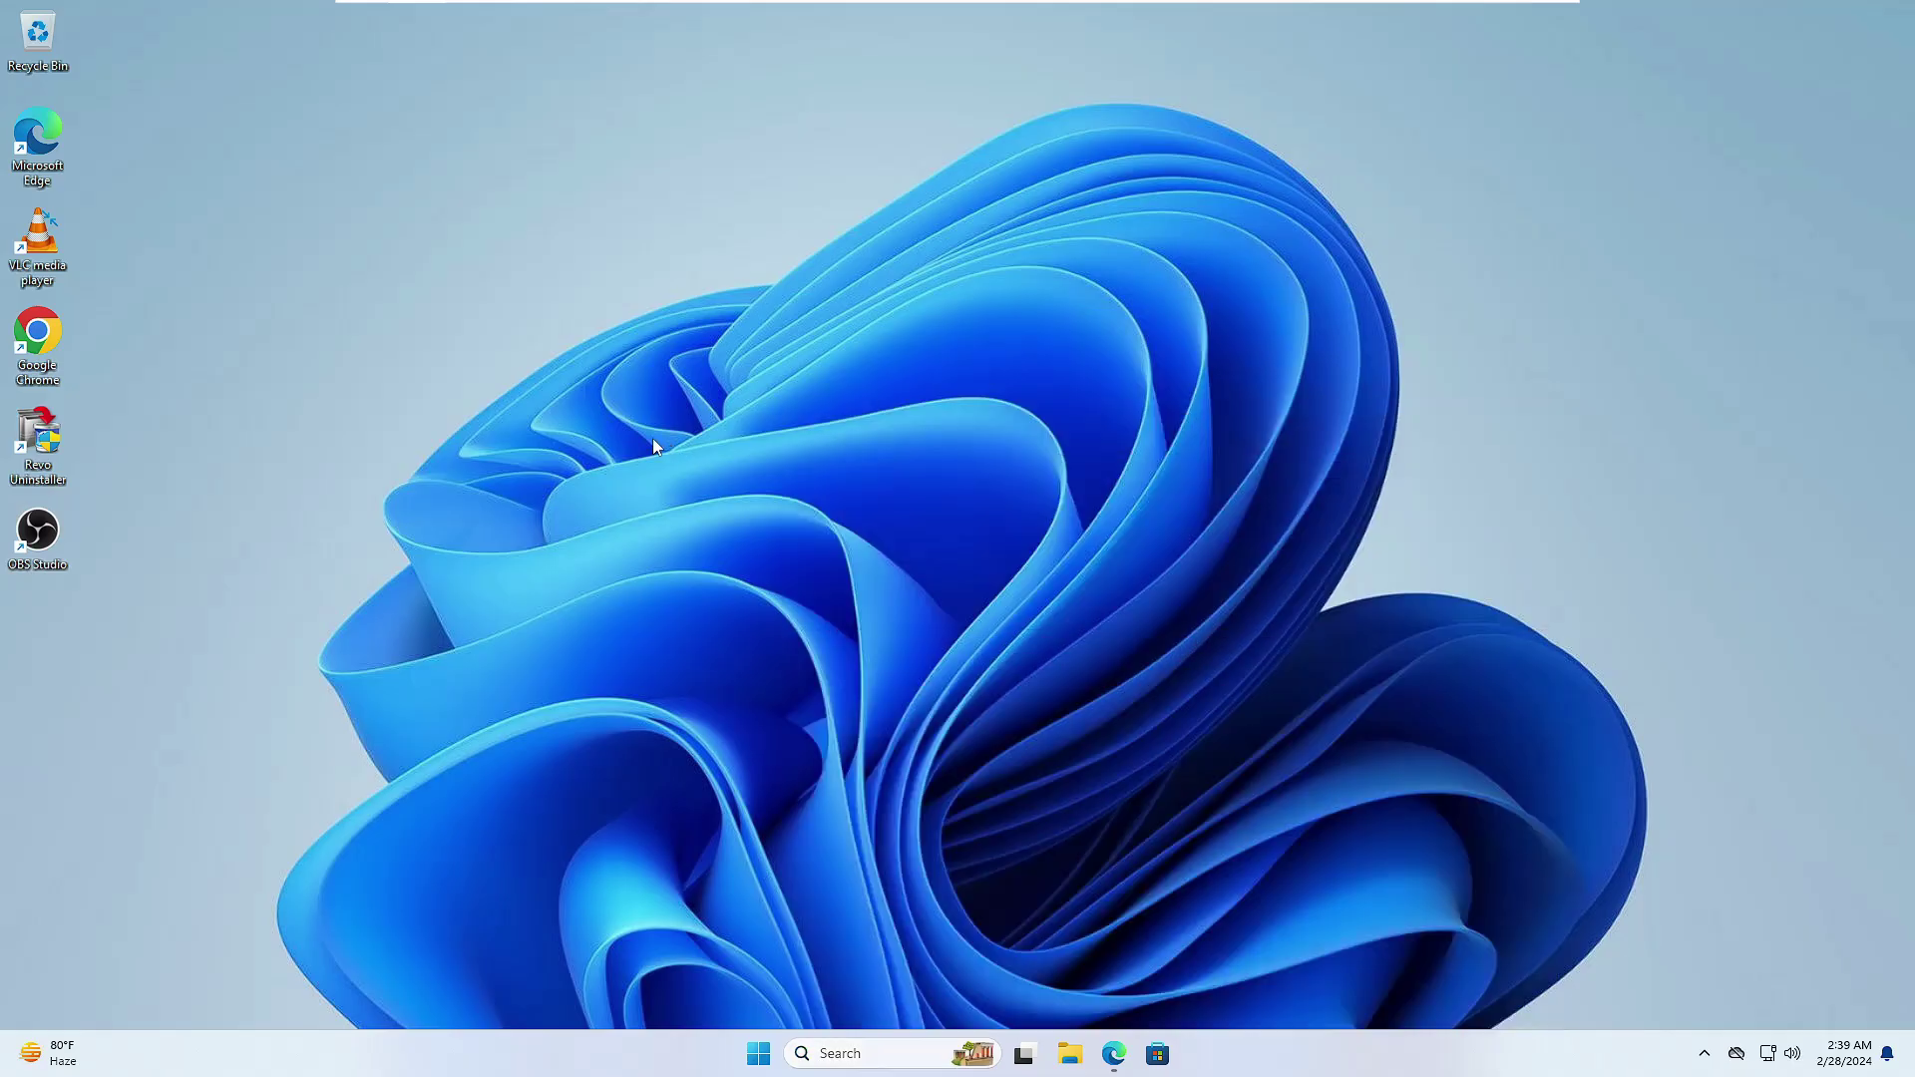